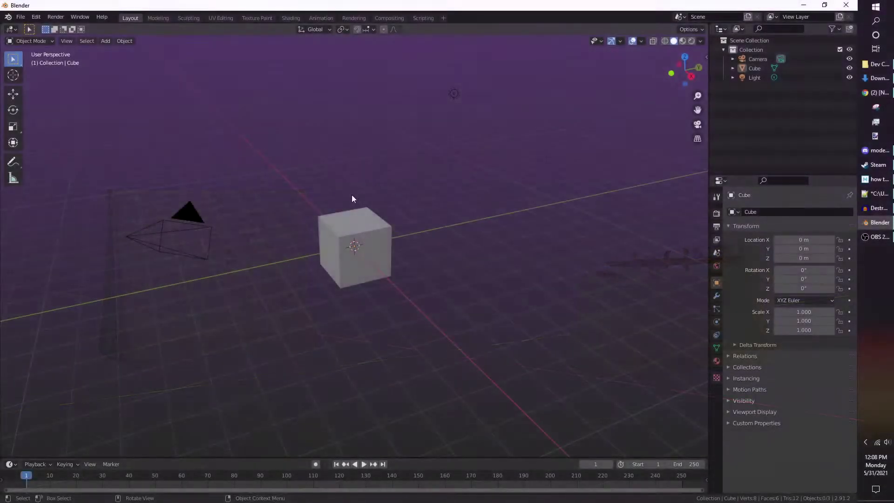
Open the program preferences
click(37, 17)
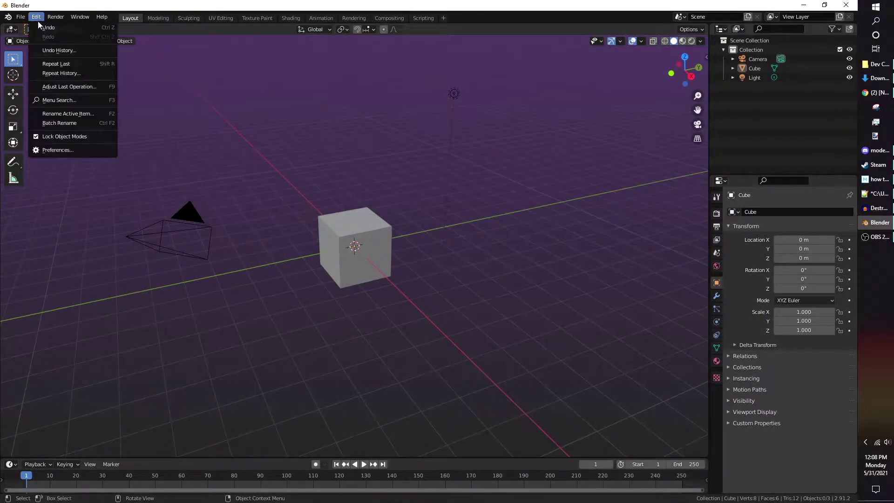
click(57, 150)
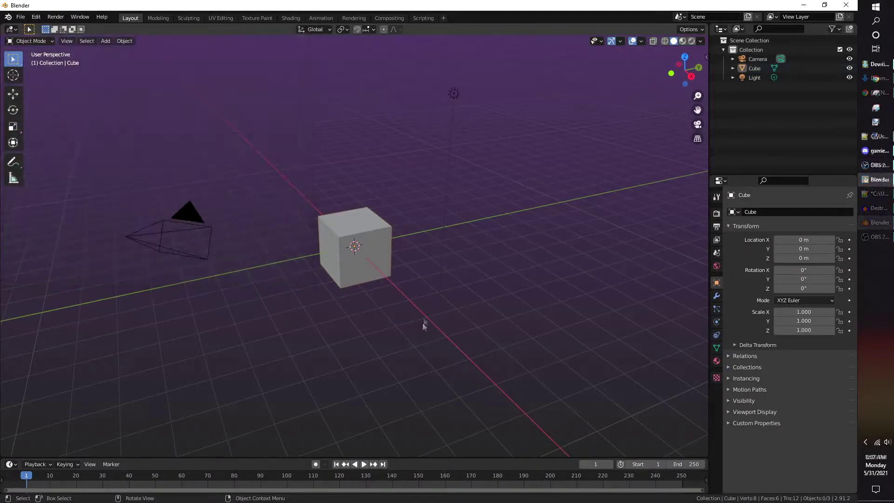
Delete the default camera and light from the scene
middle_drag(423, 322, 500, 332)
drag(626, 333, 466, 156)
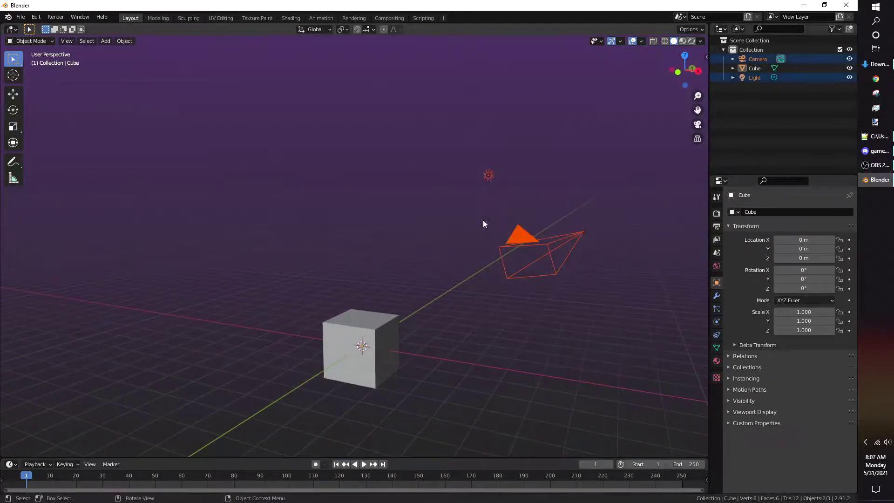
key(Delete)
Edit the default cube's mesh and scale it down along the Y axis into a thin upright slab
middle_drag(393, 315, 455, 295)
click(370, 332)
key(Tab)
key(s)
key(y)
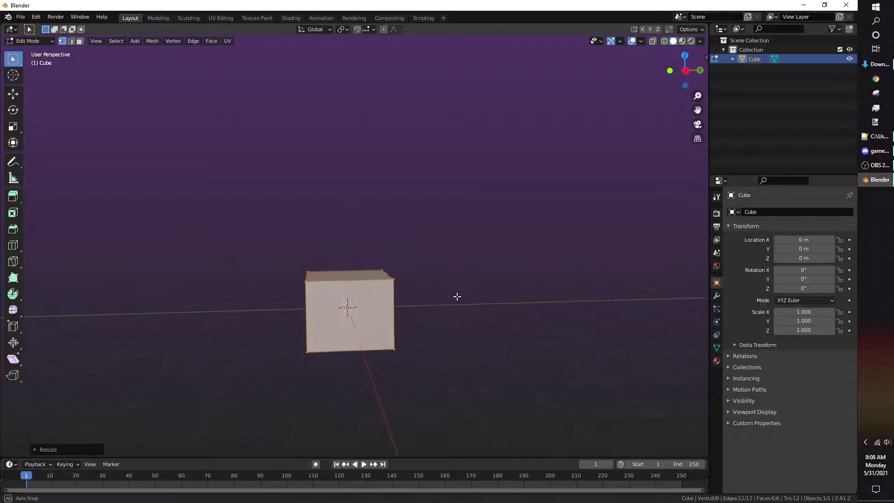
click(389, 334)
Add two horizontal loop cuts around the slab near its base
key(ctrl+r)
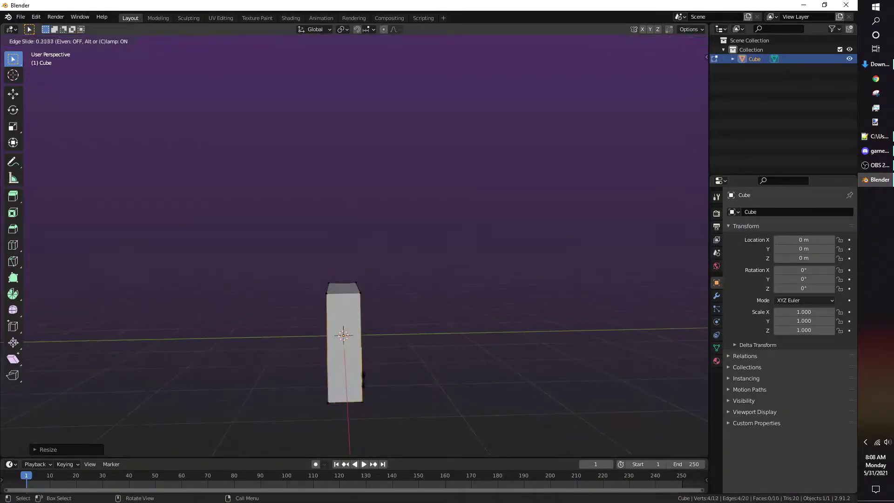
click(373, 353)
click(351, 316)
key(ctrl+r)
click(354, 345)
click(373, 375)
Narrow the slab's top face by scaling it down along the Y axis
key(3)
click(347, 291)
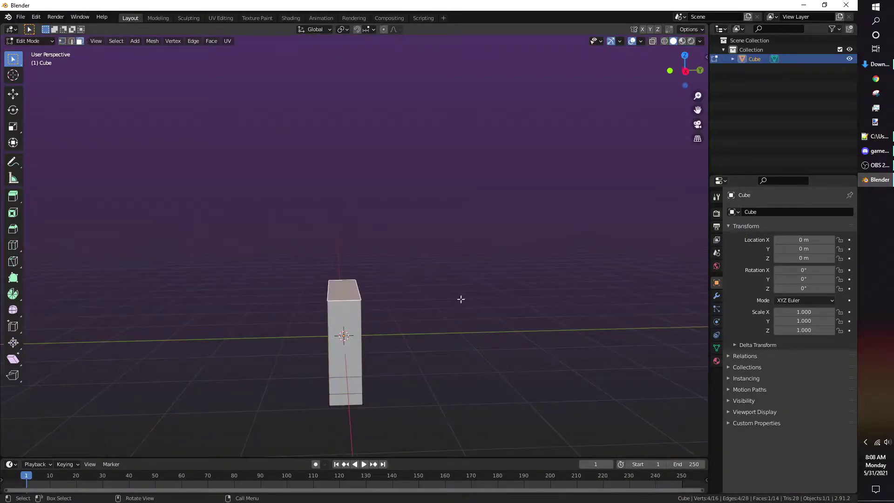
key(s)
key(y)
click(406, 291)
Widen the lowest band of faces along the Y axis to form the barricade's flared foot
alt+click(363, 401)
middle_drag(489, 368, 471, 348)
key(s)
key(y)
click(487, 355)
Move the entire barricade mesh up along the Z axis so its base sits at the grid floor
key(a)
key(g)
key(z)
click(427, 300)
middle_drag(425, 299, 500, 290)
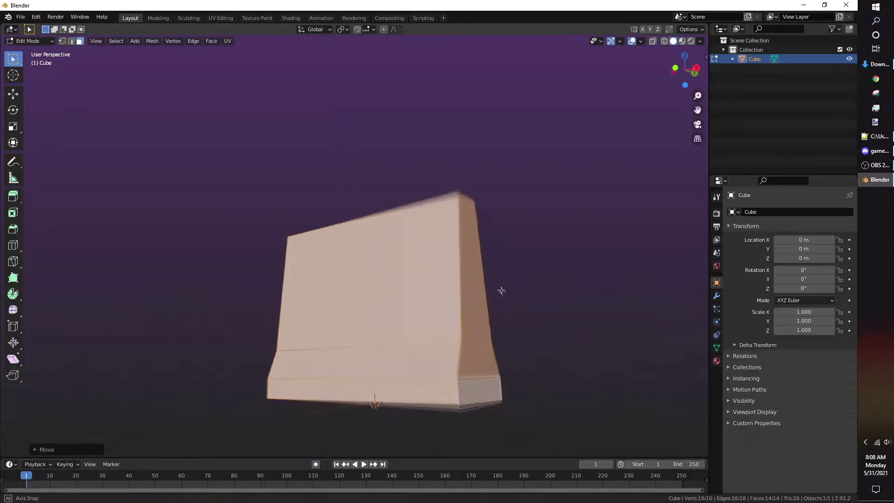
key(g)
key(z)
click(473, 289)
key(Tab)
Duplicate the barricade in place, scale the copy down slightly to fit inside the original, and apply its transform
click(48, 381)
middle_drag(554, 322, 298, 276)
click(429, 273)
key(shift+d)
right_click(592, 247)
middle_drag(593, 248, 569, 240)
key(s)
click(592, 250)
key(ctrl+a)
click(569, 240)
Subdivide the whole inner copy with 3 cuts
key(Tab)
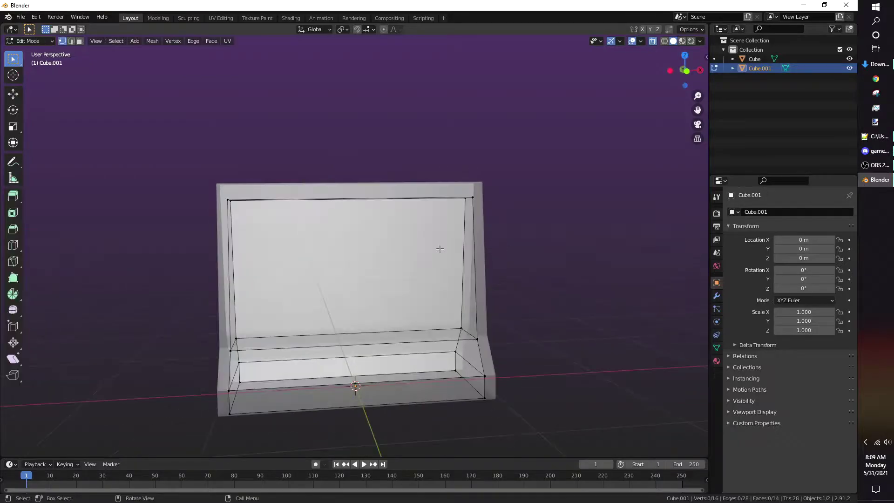
key(a)
right_click(393, 260)
click(393, 262)
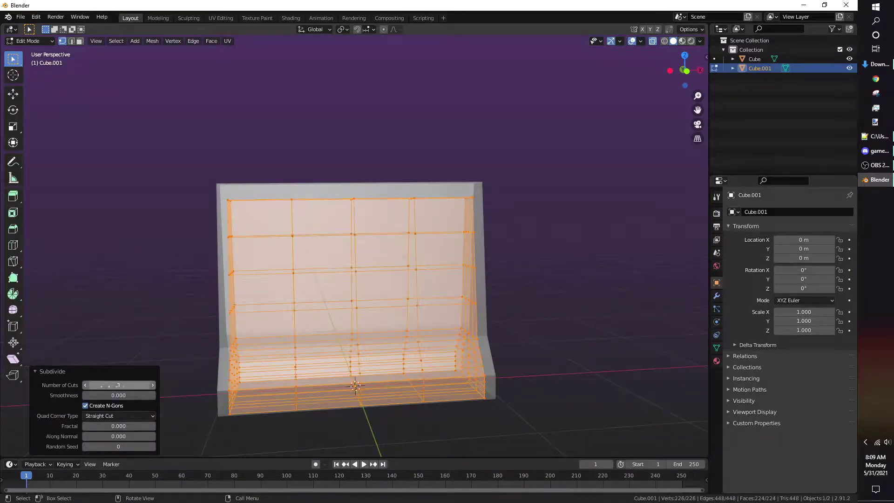
click(153, 386)
click(162, 271)
Select the inner copy's upper wall faces and inset them individually by about 0.022 m
middle_drag(205, 274, 190, 276)
middle_drag(404, 297, 383, 302)
key(3)
click(685, 70)
drag(190, 127, 519, 317)
middle_drag(523, 261, 585, 314)
click(685, 71)
key(i)
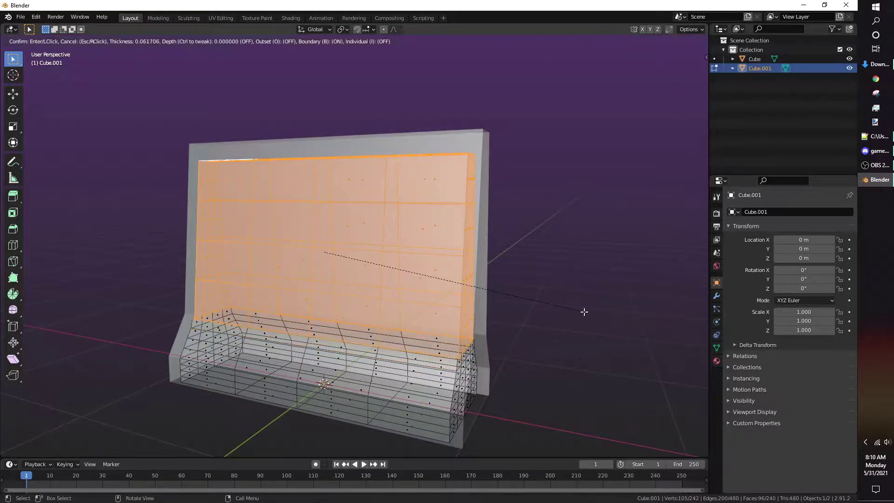
click(590, 317)
middle_drag(591, 318, 573, 263)
Delete the inset faces and all faces of the inner copy's base, leaving only an open lattice
key(x)
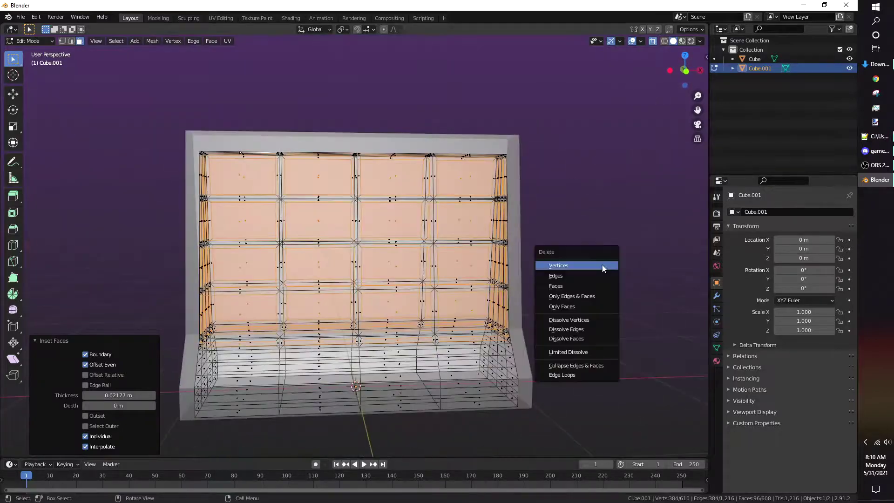
click(569, 290)
key(KP_1)
drag(565, 443, 149, 350)
key(x)
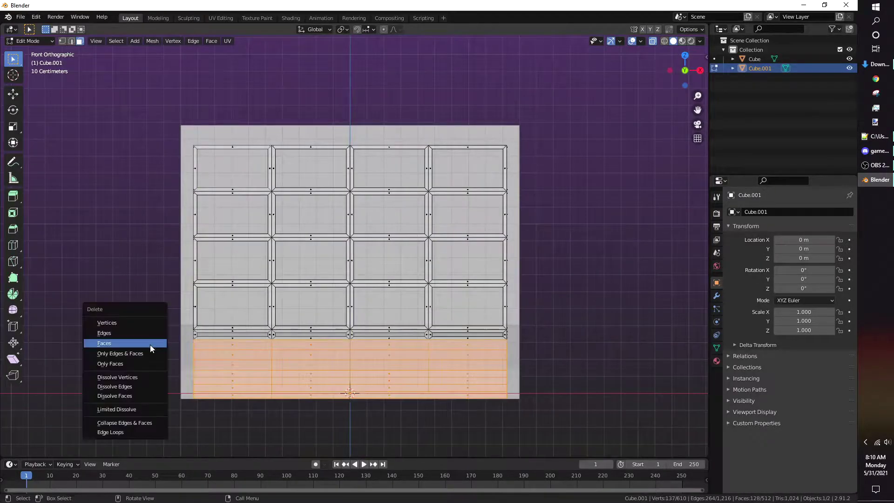
click(116, 339)
middle_drag(117, 339, 280, 337)
Add a Solidify modifier to the inner lattice
key(Tab)
scroll(166, 334, down, 2)
click(717, 296)
click(742, 213)
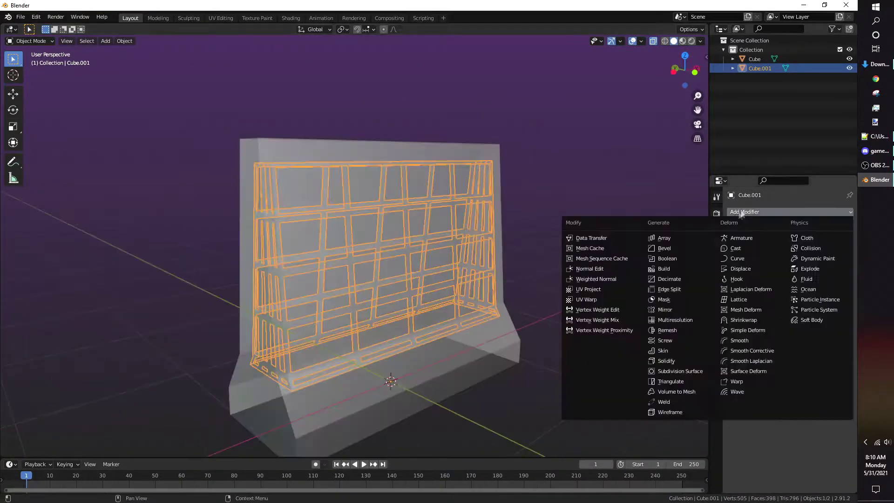
click(677, 361)
middle_drag(678, 362, 487, 228)
scroll(515, 273, up, 3)
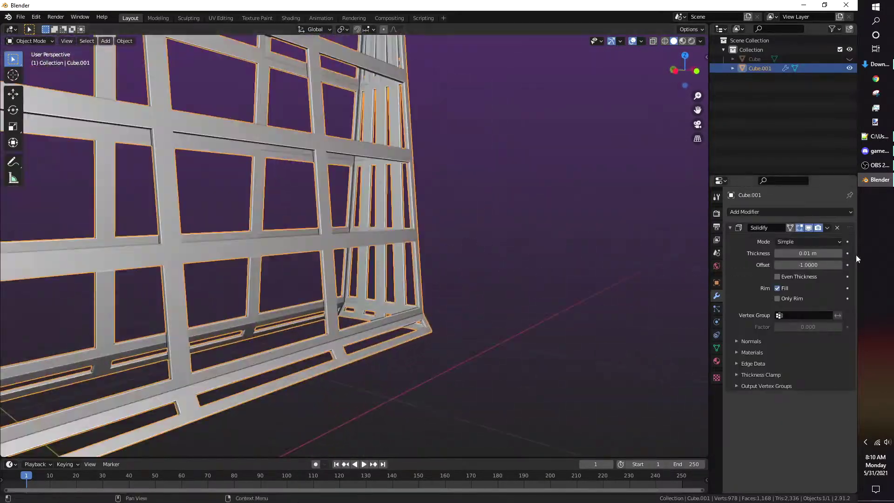
Set the lattice's Solidify thickness to 0.02 m
click(841, 254)
click(841, 254)
scroll(549, 317, down, 3)
middle_drag(536, 331, 484, 296)
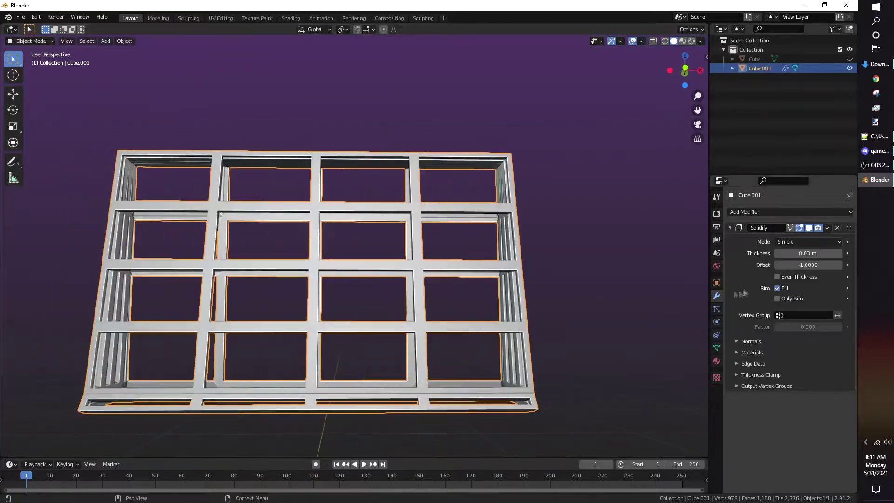
click(777, 253)
middle_drag(603, 257, 510, 283)
Unhide the outer barricade and turn on X-ray display to show the lattice inside it
click(560, 275)
key(alt+h)
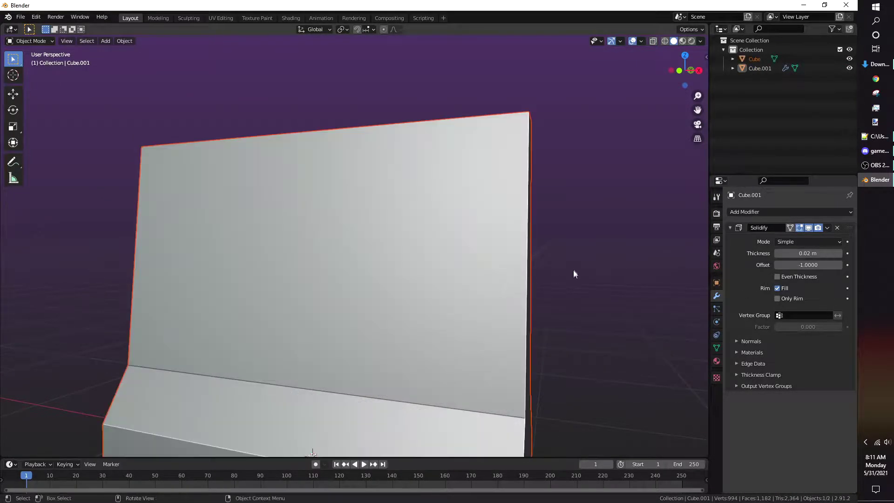
key(alt+z)
scroll(568, 271, down, 2)
middle_drag(569, 271, 593, 275)
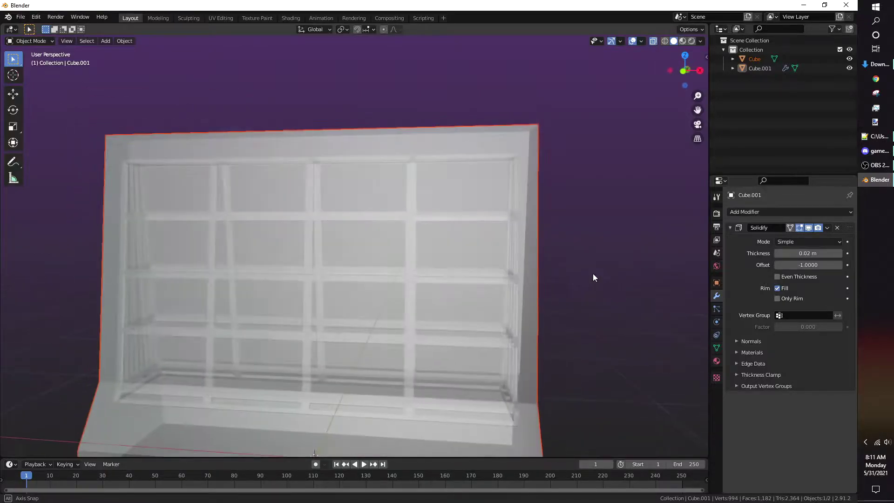
Apply the lattice's Solidify modifier and turn off X-ray display
click(827, 228)
click(808, 239)
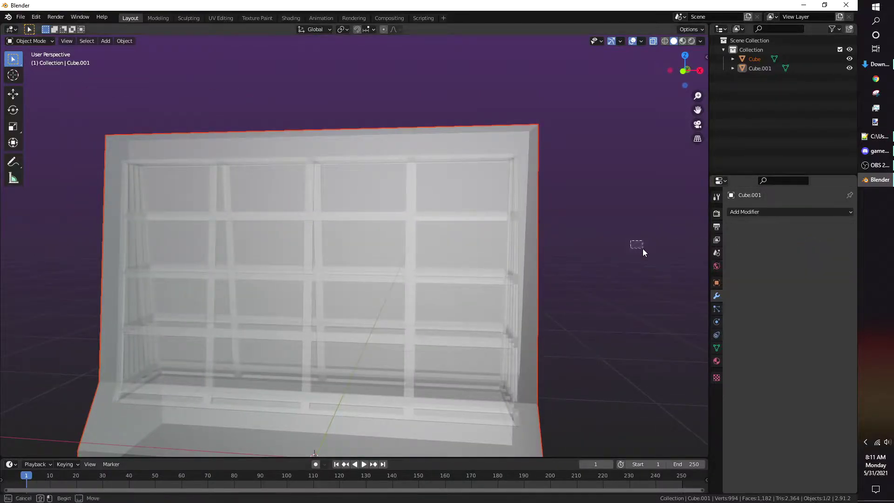
click(642, 248)
middle_drag(643, 248, 592, 245)
scroll(590, 245, down, 3)
key(alt+z)
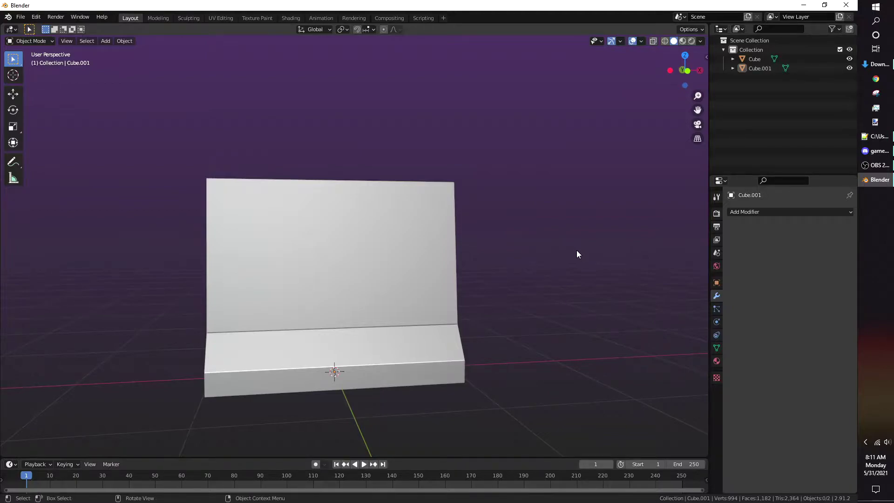
Examine the barricade and the lattice inside it from several angles, using X-ray display
middle_drag(557, 259, 444, 270)
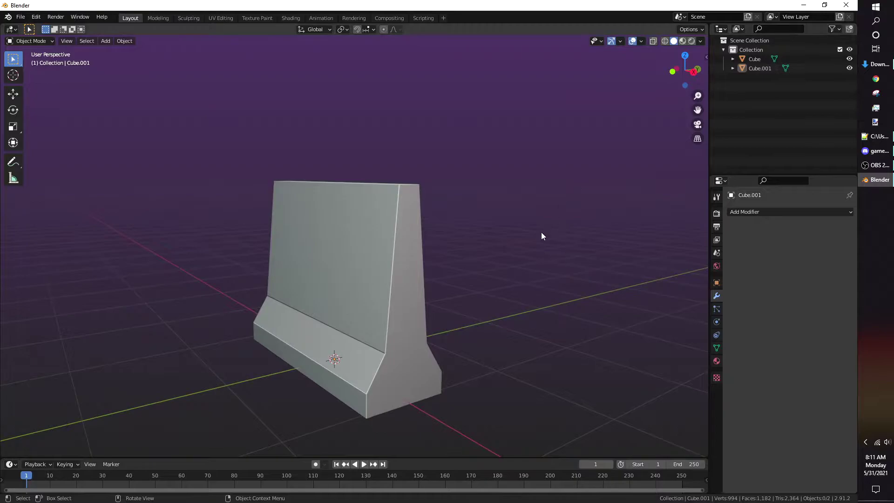
middle_drag(498, 244, 469, 249)
click(402, 261)
middle_drag(383, 264, 424, 261)
key(alt+z)
middle_drag(481, 248, 511, 247)
click(648, 146)
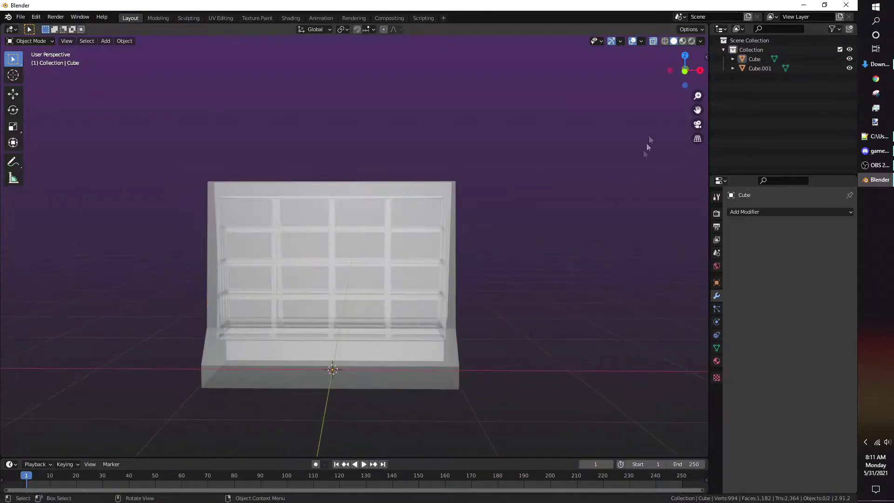
click(685, 70)
Duplicate the solid outer barricade in place with X-ray display off
click(396, 251)
scroll(359, 264, up, 3)
scroll(359, 264, down, 2)
middle_drag(469, 269, 443, 280)
key(alt+z)
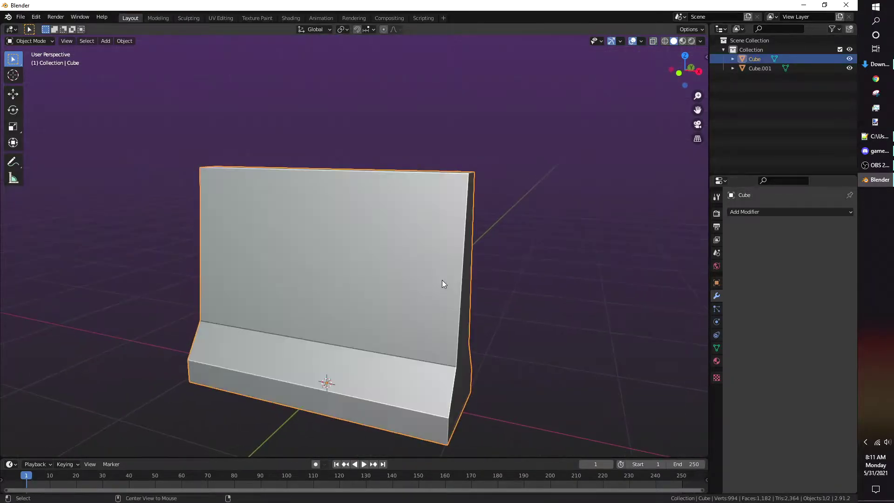
key(shift+d)
right_click(582, 293)
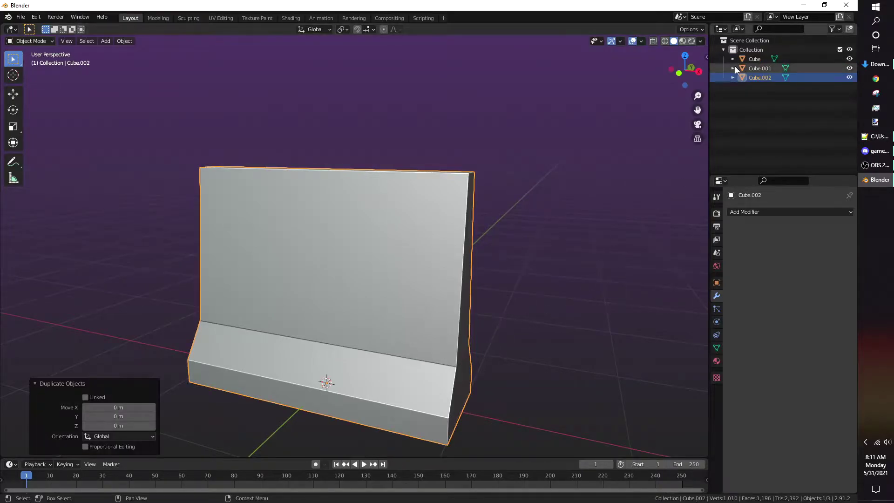
Rename the original solid barricade as Barricade Unrekt
click(751, 60)
key(F2)
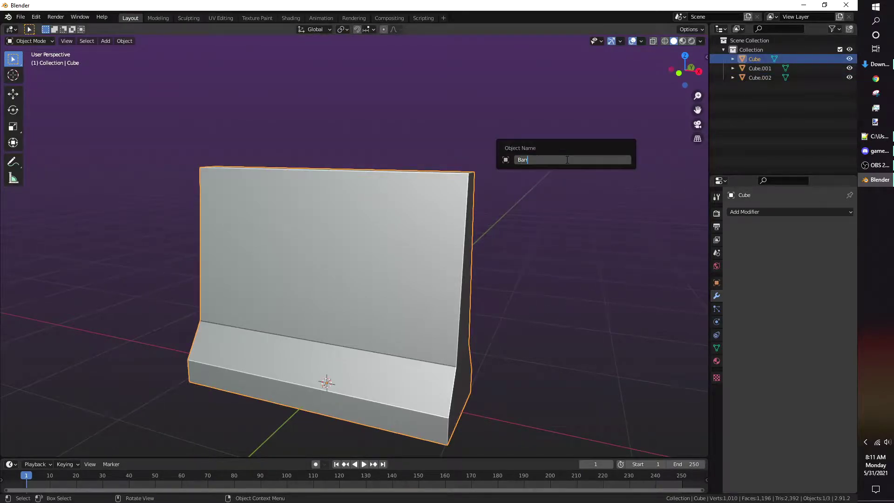
text(Barricade Unrekt)
key(Return)
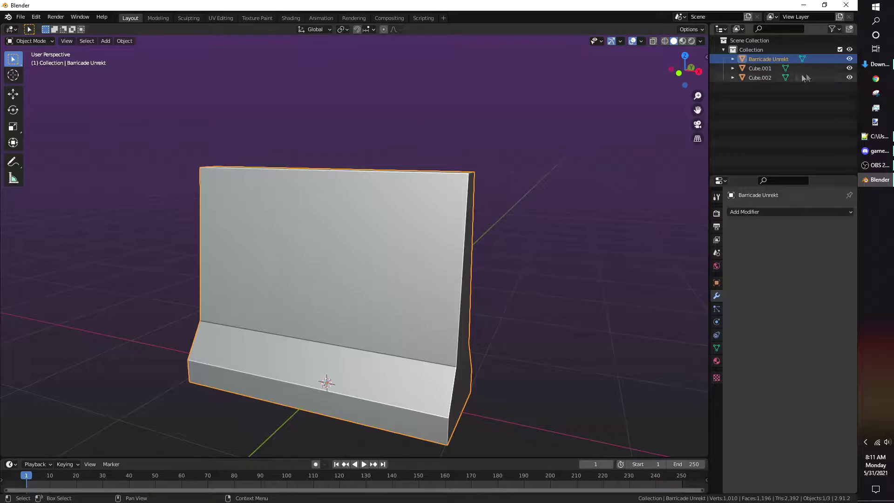
Rename both the inner lattice and the duplicated barricade as Barricade Rekt
click(760, 69)
text(Barricade Re)
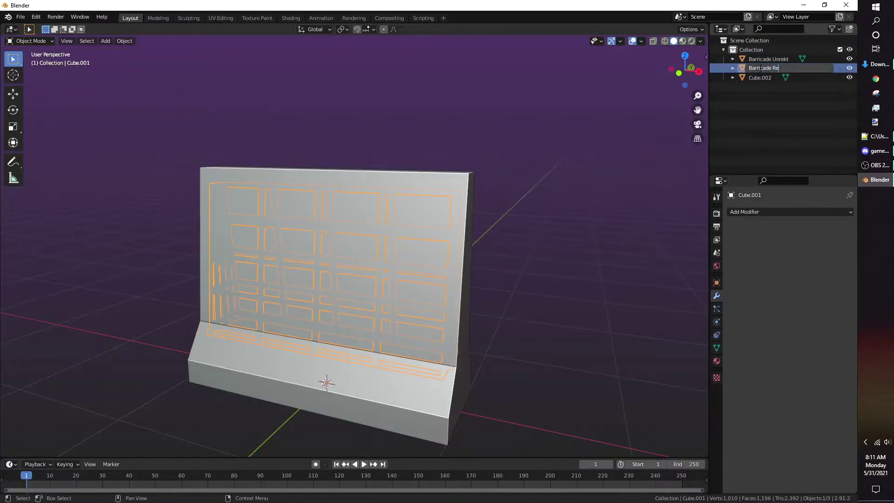
text(kt)
key(Return)
double_click(759, 77)
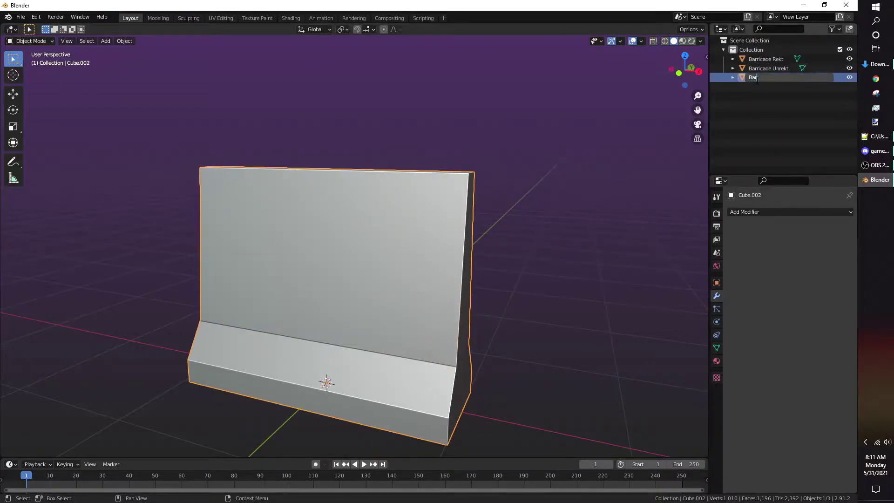
key(Return)
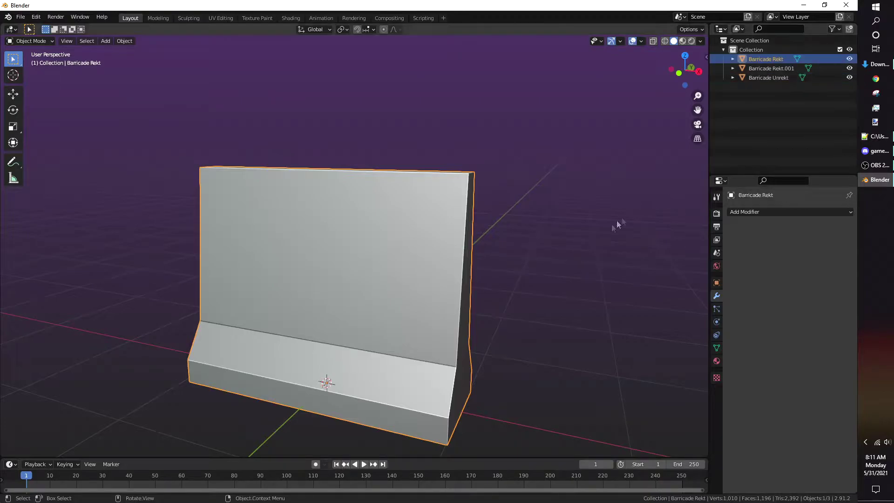
Knife-cut a zigzag line across the middle of the solid Barricade Rekt from the front view, cutting through to the back
middle_drag(619, 226, 553, 225)
click(686, 73)
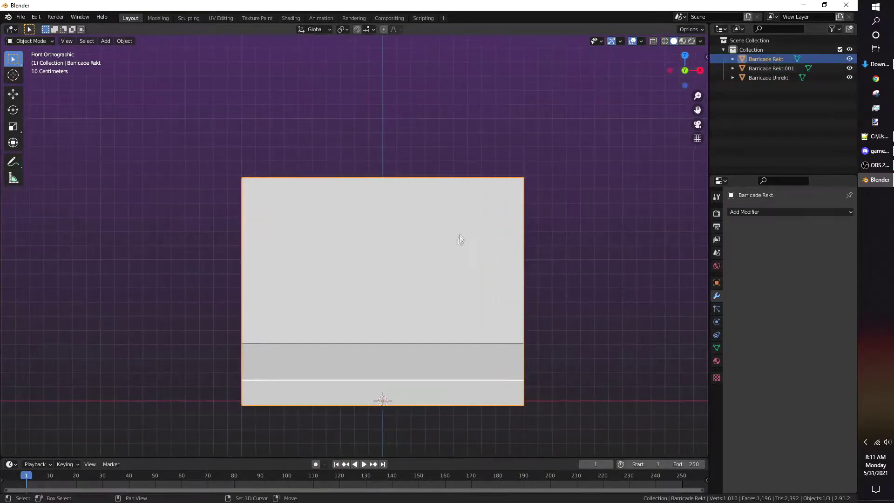
scroll(458, 241, up, 1)
shift+middle_drag(413, 252, 402, 260)
key(Tab)
key(alt+z)
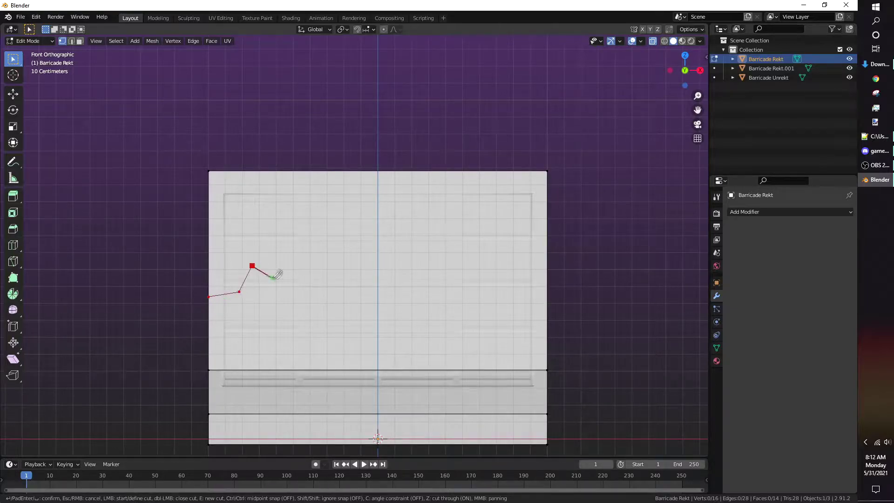
key(Escape)
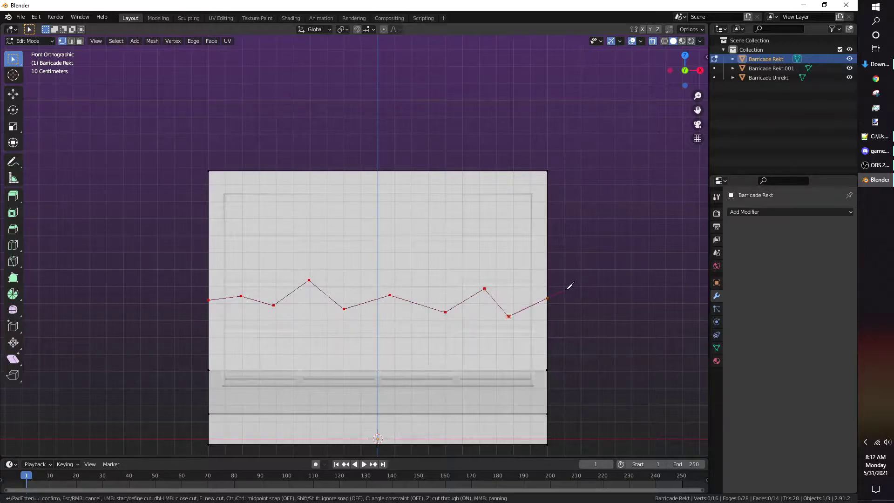
key(Return)
Hide Barricade Unrekt and separate the faces above the zigzag cut into their own object
middle_drag(528, 265, 549, 256)
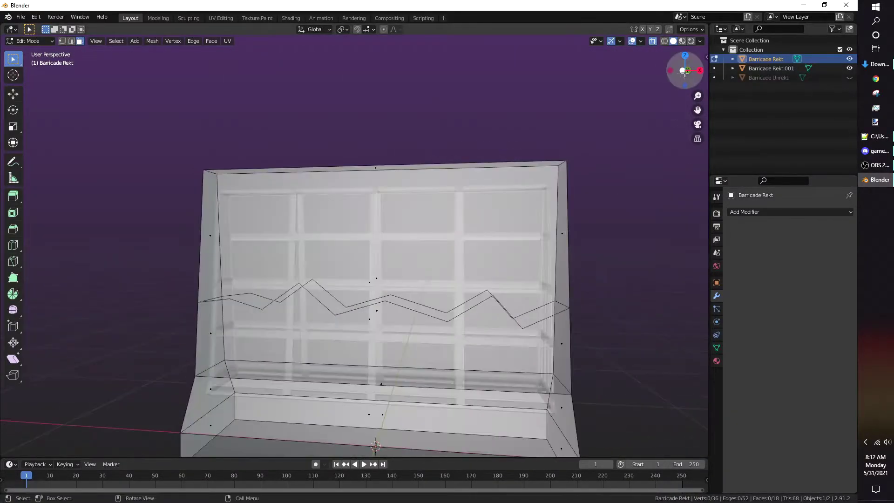
click(681, 70)
drag(148, 139, 611, 289)
middle_drag(607, 244, 539, 248)
key(p)
click(539, 249)
scroll(526, 284, down, 3)
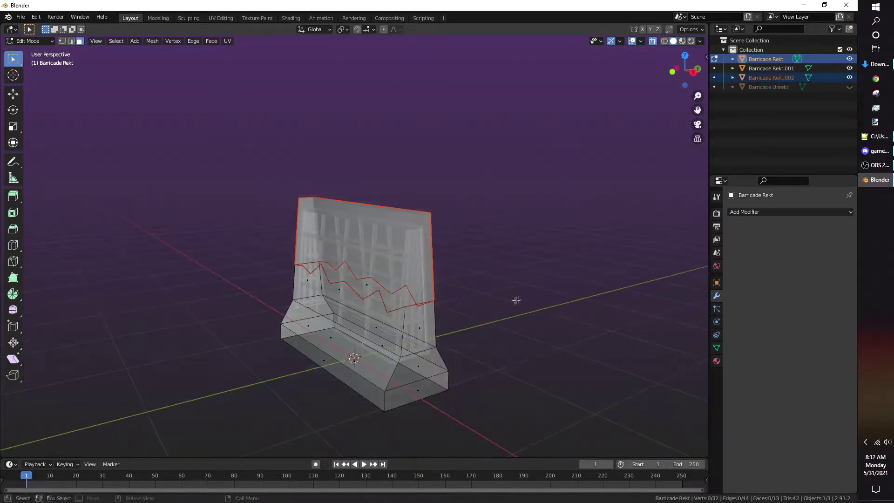
Fill a face between the front and back zigzag edges at one end of the lower broken piece
key(Tab)
click(384, 407)
key(Tab)
key(1)
scroll(326, 368, up, 3)
middle_drag(302, 364, 386, 371)
drag(152, 262, 261, 333)
key(f)
key(2)
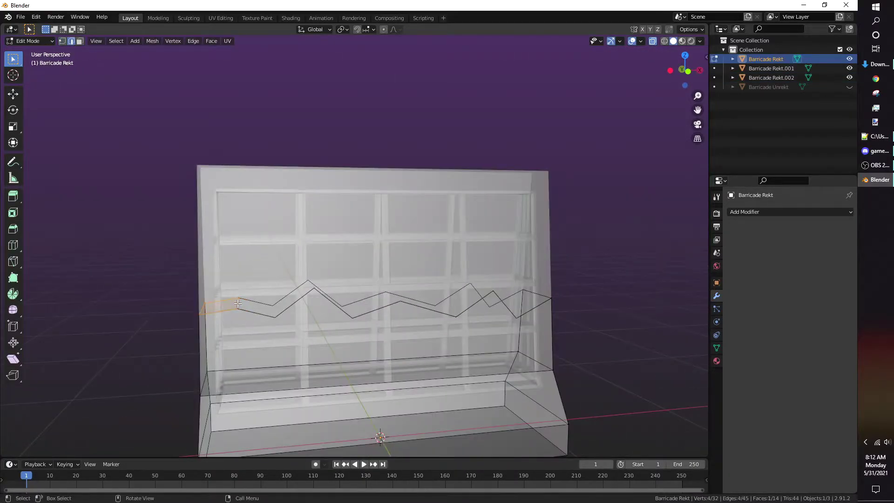
Cap the open underside of the upper broken piece by filling faces between its front and back zigzag edges
key(Tab)
click(543, 274)
key(Tab)
key(1)
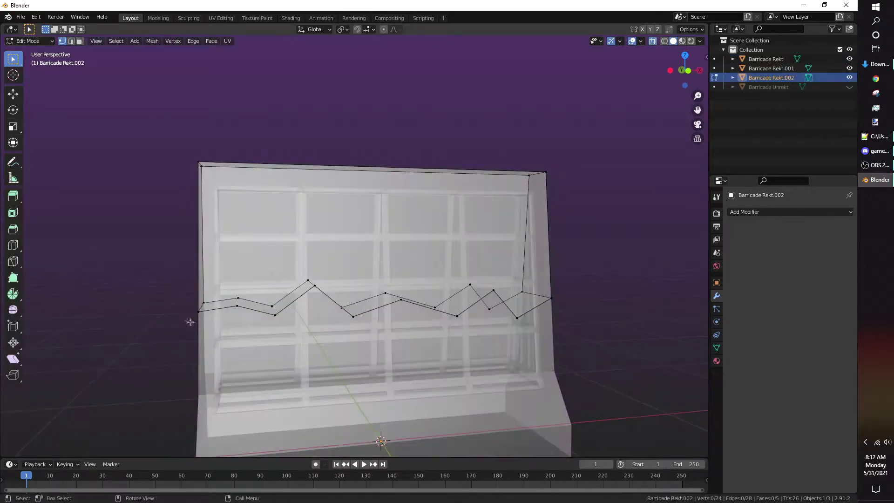
key(f)
key(f)
key(f)
key(f)
key(f)
key(f)
key(f)
key(f)
key(alt+z)
key(Tab)
Hide the lower broken piece and run Cell Fracture on the upper piece with Own Particles, source limit 18 and noise 0.39
click(529, 354)
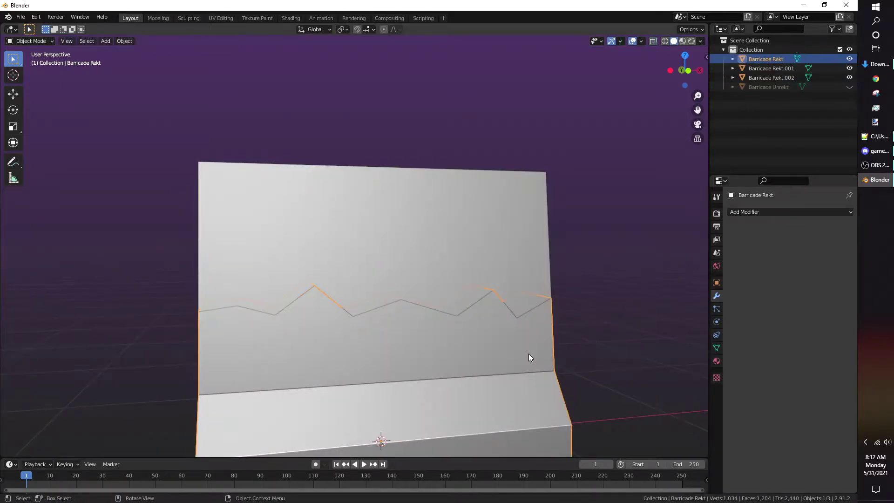
key(h)
middle_drag(529, 354, 503, 306)
click(501, 298)
key(F3)
text(cell)
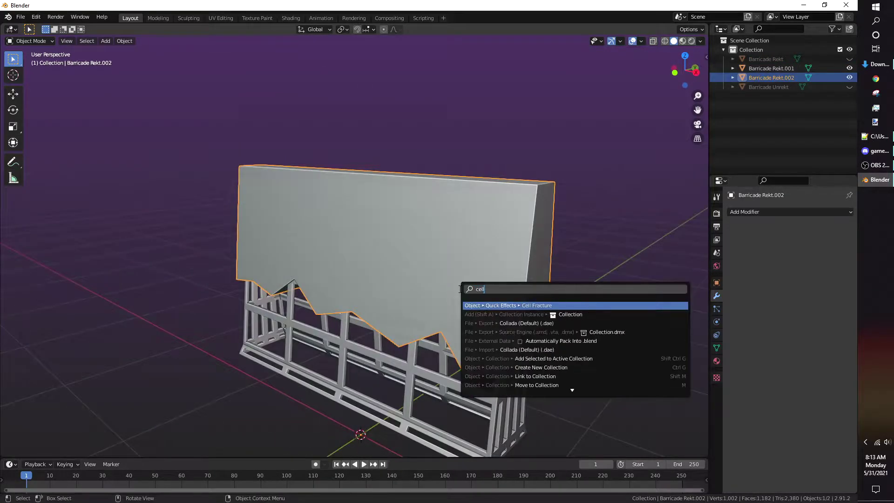
key(Return)
drag(414, 242, 130, 155)
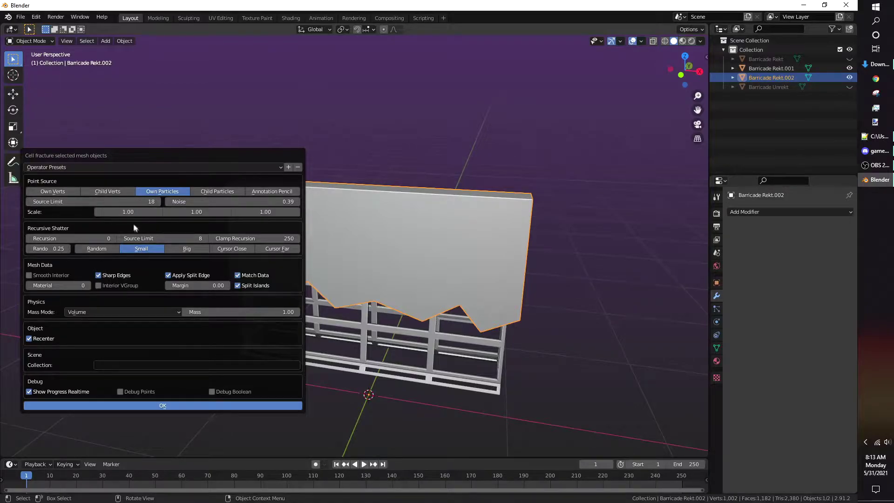
click(163, 406)
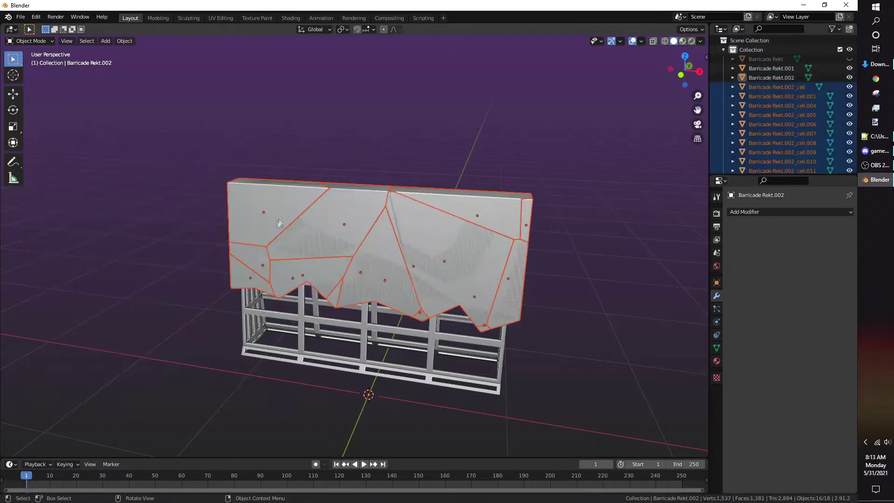
Hide the rebar lattice so that only the fractured upper section remains in view
scroll(768, 160, down, 5)
middle_drag(619, 189, 549, 205)
click(550, 206)
middle_drag(433, 205, 517, 182)
click(514, 317)
key(Delete)
Triangulate the faces of all fractured upper pieces together
drag(158, 114, 566, 294)
middle_drag(567, 295, 542, 276)
key(Tab)
key(ctrl+t)
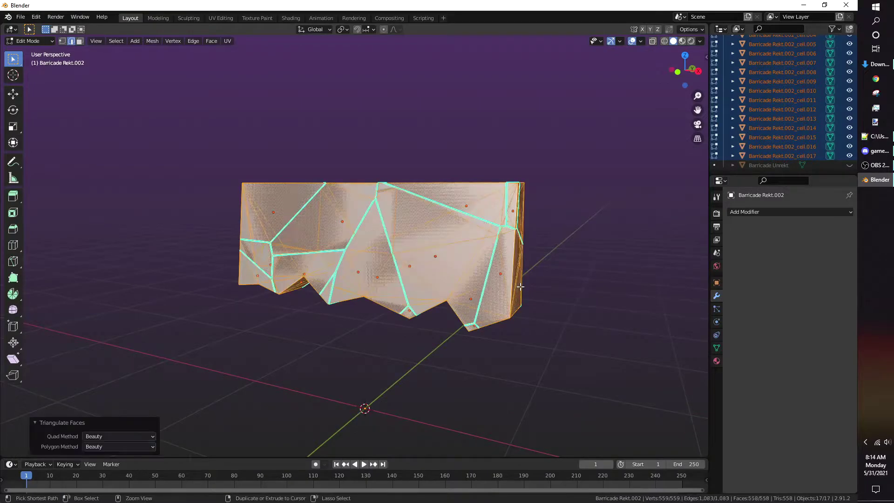
key(Tab)
middle_drag(301, 351, 419, 347)
click(338, 343)
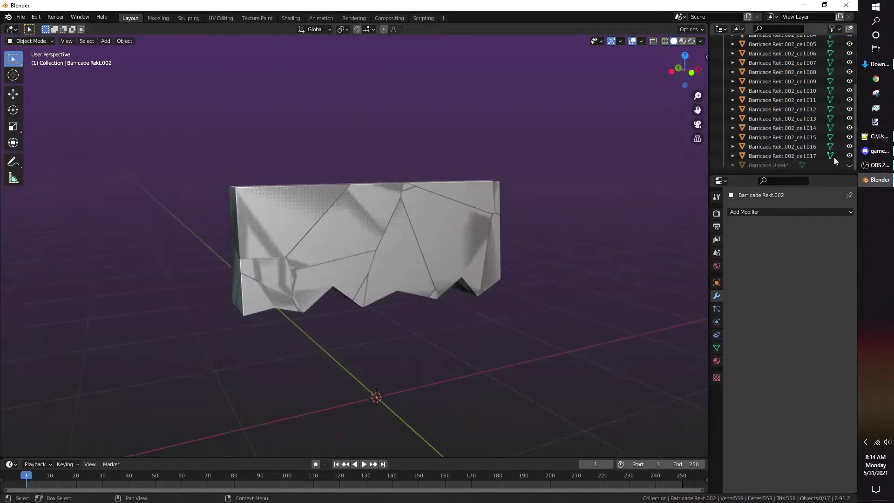
Delete Barricade Rekt.002, the original unfractured upper piece overlapping the fractured cells
scroll(834, 154, up, 5)
click(834, 78)
middle_drag(581, 220, 234, 313)
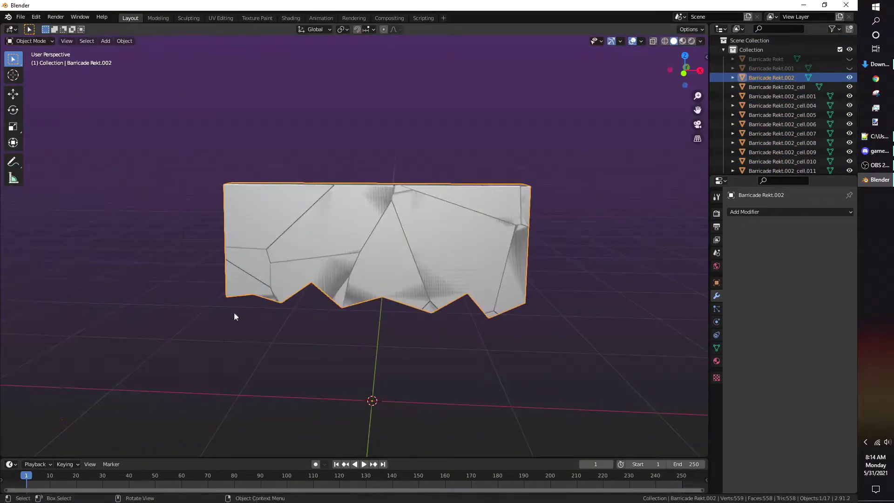
key(Delete)
click(353, 272)
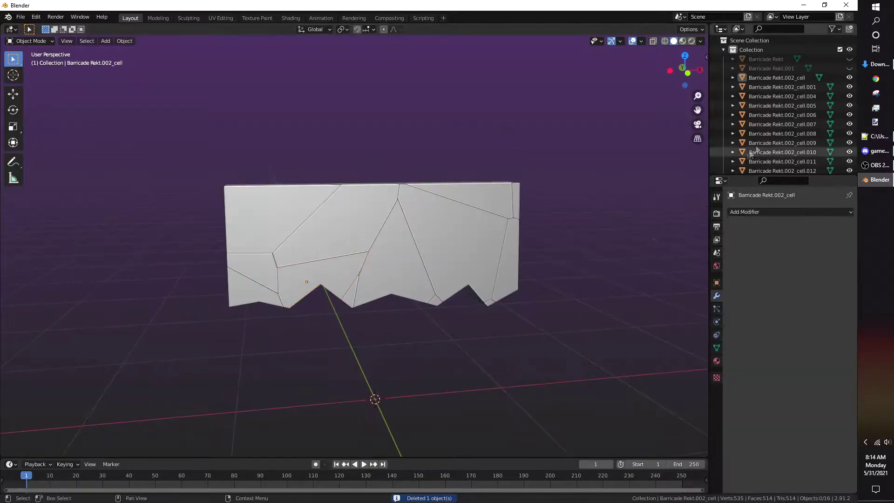
Unhide the lower broken piece and the rebar lattice
click(849, 58)
click(850, 68)
scroll(844, 107, down, 5)
scroll(840, 136, up, 5)
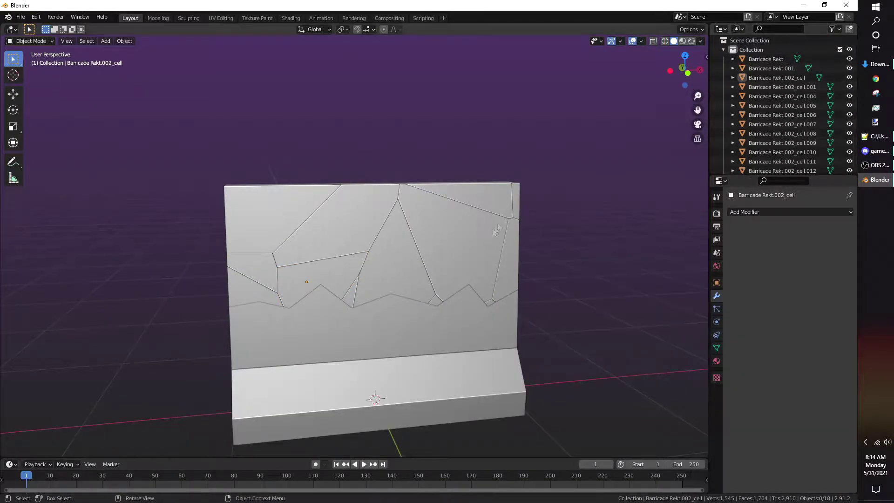
middle_drag(499, 230, 549, 193)
Hide all fractured cells from Barricade Rekt.002_cell through Barricade Rekt.002_cell.017
drag(577, 148, 156, 264)
click(765, 80)
scroll(768, 119, down, 5)
shift+click(797, 157)
key(h)
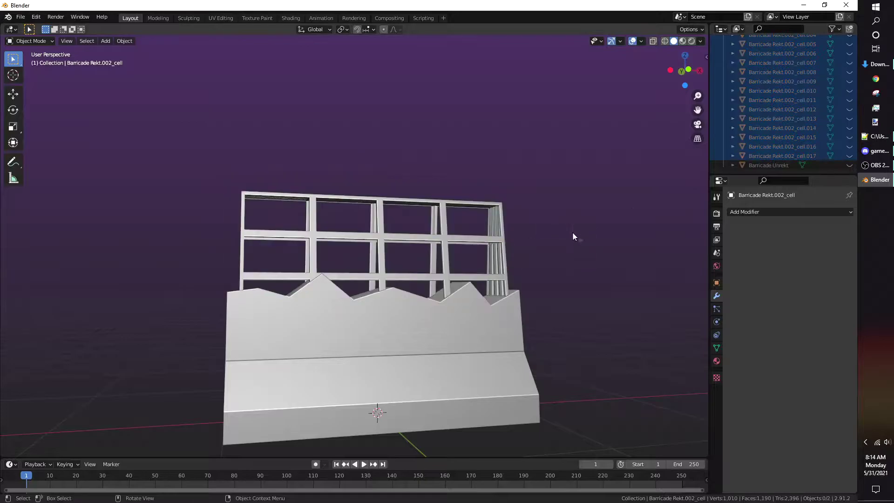
Knife-cut slanted lines across the front and back vertical bars of the rebar lattice, just above its first exposed horizontal rail
click(516, 238)
middle_drag(516, 238, 540, 236)
key(Tab)
middle_drag(540, 236, 584, 233)
scroll(584, 233, up, 6)
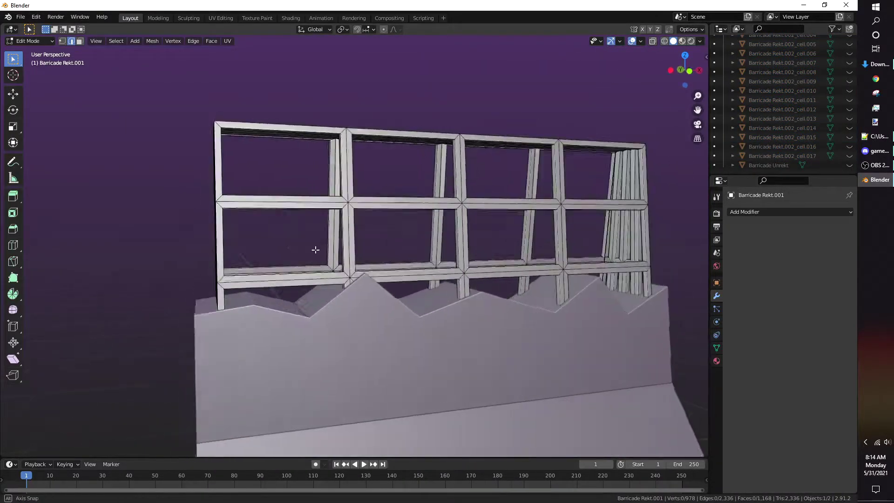
key(k)
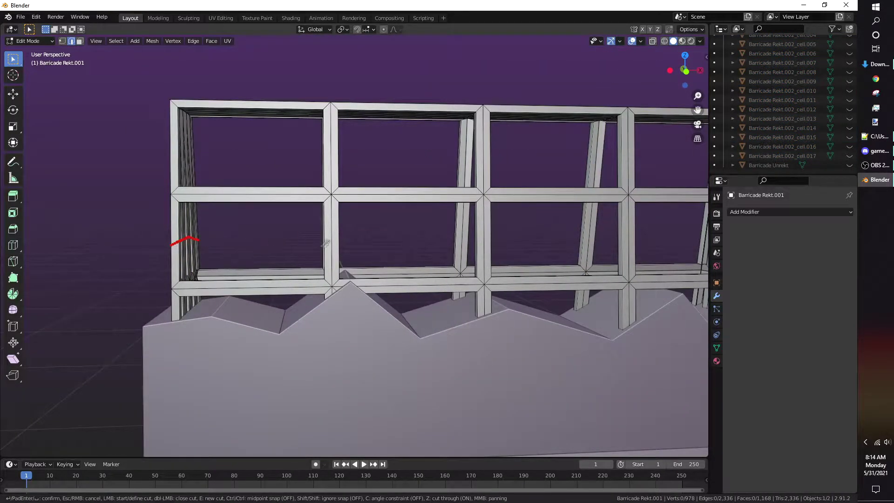
mouse_move(326, 238)
middle_down()
mouse_move(344, 244)
mouse_move(309, 250)
mouse_move(318, 255)
middle_up()
click(323, 254)
click(352, 253)
key(e)
middle_drag(417, 246, 427, 245)
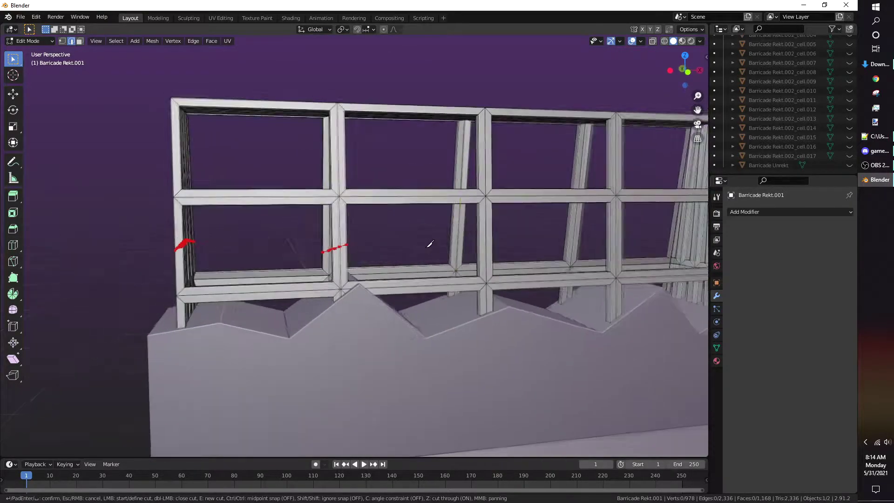
click(448, 238)
click(464, 233)
middle_drag(531, 242, 488, 247)
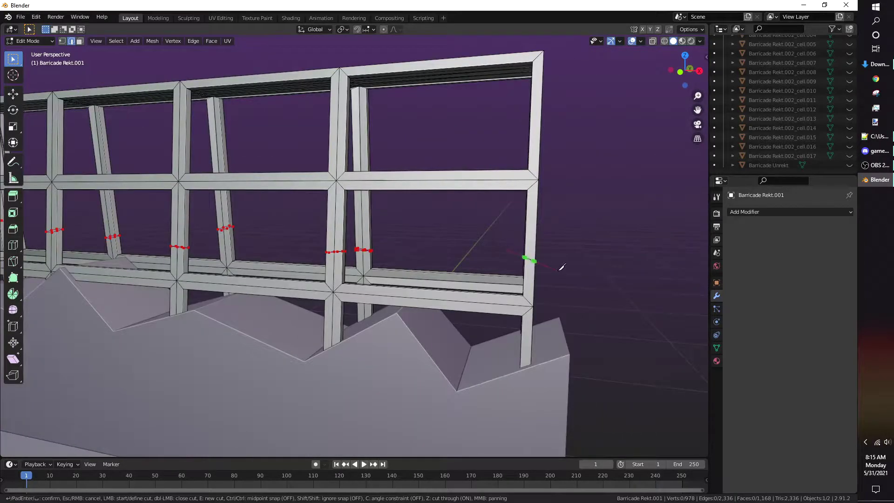
Cut through the lower exposed rail near the lattice's end and the corner bar below it, and apply the knife cuts
middle_drag(510, 321, 512, 286)
click(514, 285)
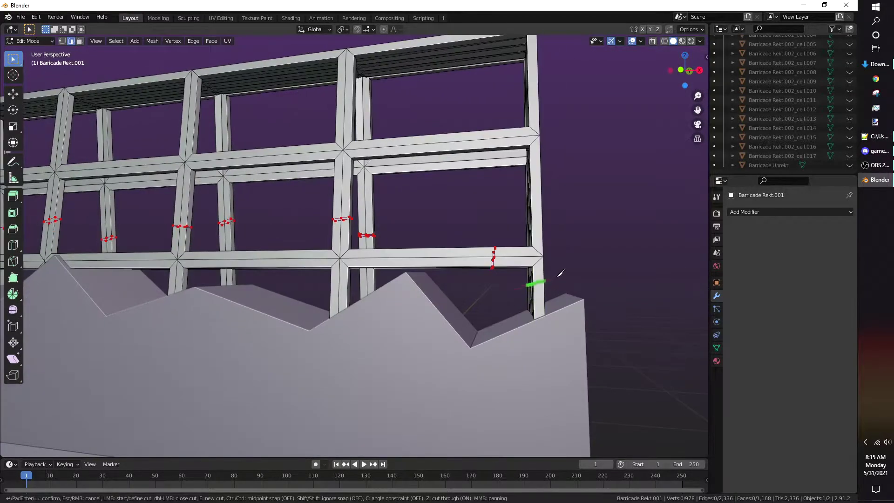
click(559, 275)
key(Return)
Select the lattice faces above the knife cuts through the mesh from the front and delete them
scroll(515, 242, down, 3)
key(3)
key(KP_1)
key(alt+z)
shift+middle_drag(513, 230, 465, 237)
scroll(465, 237, up, 6)
drag(505, 267, 566, 338)
shift+drag(566, 247, 492, 183)
scroll(493, 183, down, 3)
shift+drag(559, 230, 222, 73)
shift+middle_drag(223, 73, 395, 75)
shift+middle_drag(167, 131, 219, 137)
shift+drag(54, 86, 478, 240)
key(x)
click(367, 223)
Delete the remaining groups of unwanted lattice faces around the broken bars
drag(526, 191, 597, 254)
middle_drag(594, 254, 545, 265)
scroll(561, 255, down, 3)
key(x)
click(581, 363)
middle_drag(582, 354, 626, 342)
click(685, 70)
drag(254, 205, 292, 245)
key(x)
click(289, 244)
middle_drag(227, 215, 377, 198)
Connect two vertices across a broken bar's face and delete the leftover face above the new edge
key(alt+z)
key(1)
scroll(363, 205, up, 4)
click(359, 229)
shift+click(376, 228)
key(j)
key(3)
click(368, 180)
key(x)
click(369, 180)
key(1)
click(369, 266)
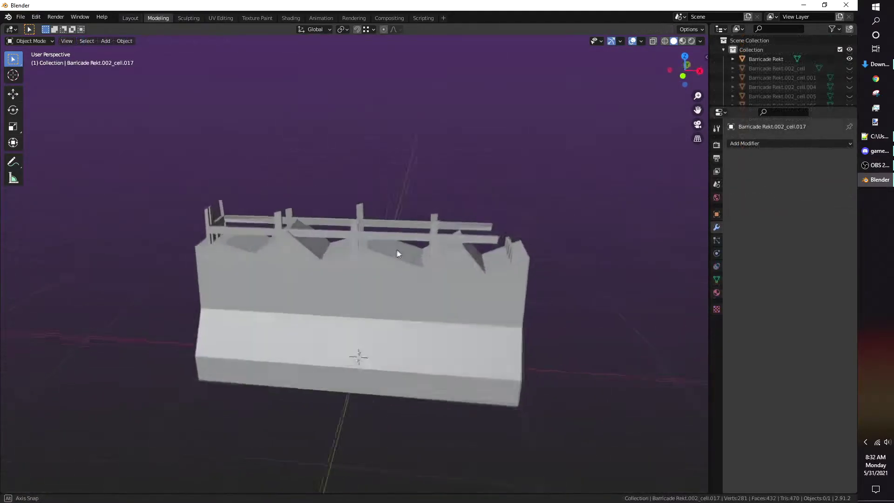
Open the mesh of the joined broken barricade for editing
middle_drag(396, 250, 569, 166)
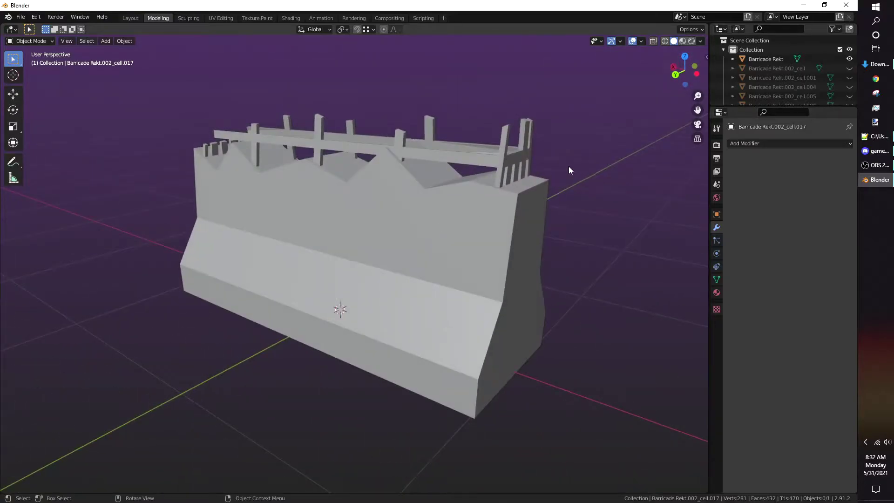
click(242, 162)
middle_drag(267, 177, 317, 166)
key(Tab)
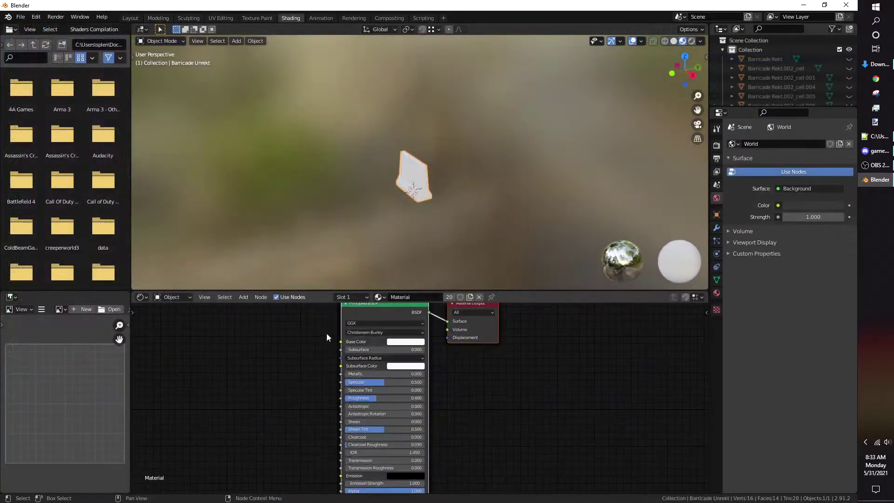
Add an Image Texture node to the intact barricade's material and load barricade.png from the Projects location
key(shift+a)
click(216, 350)
text(image)
key(Return)
click(197, 322)
click(256, 353)
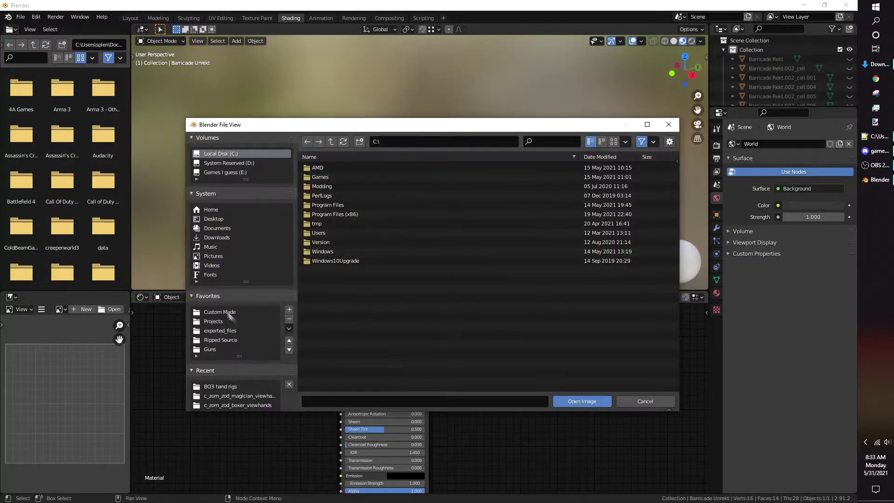
click(224, 321)
scroll(373, 310, down, 8)
double_click(333, 177)
Set the barricade.png texture's interpolation to Closest and connect its Color output to the shader's Base Color
click(211, 363)
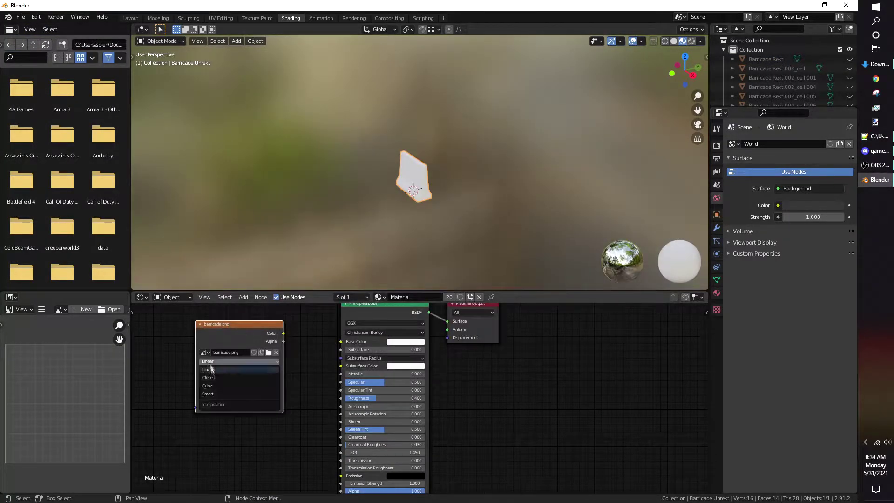
click(211, 378)
drag(283, 334, 342, 342)
middle_drag(322, 214, 406, 173)
scroll(415, 165, up, 6)
Switch to the UV Editing workspace and unwrap the whole intact barricade with Smart UV Project at a 66° angle limit
click(229, 18)
scroll(524, 176, down, 1)
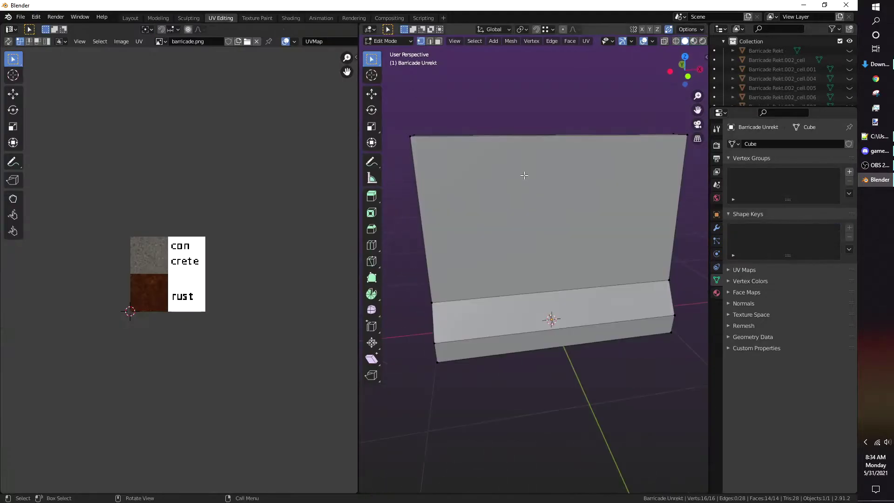
key(a)
click(585, 42)
click(595, 51)
click(588, 43)
click(602, 68)
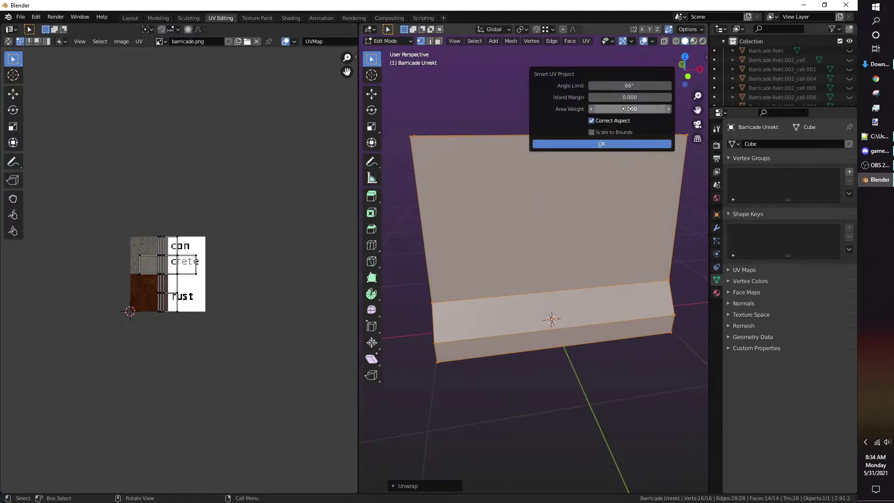
click(620, 144)
Scale and move all UV islands to fit inside the concrete area of the barricade.png texture
key(a)
scroll(269, 279, up, 3)
key(s)
click(208, 293)
key(g)
click(196, 280)
key(s)
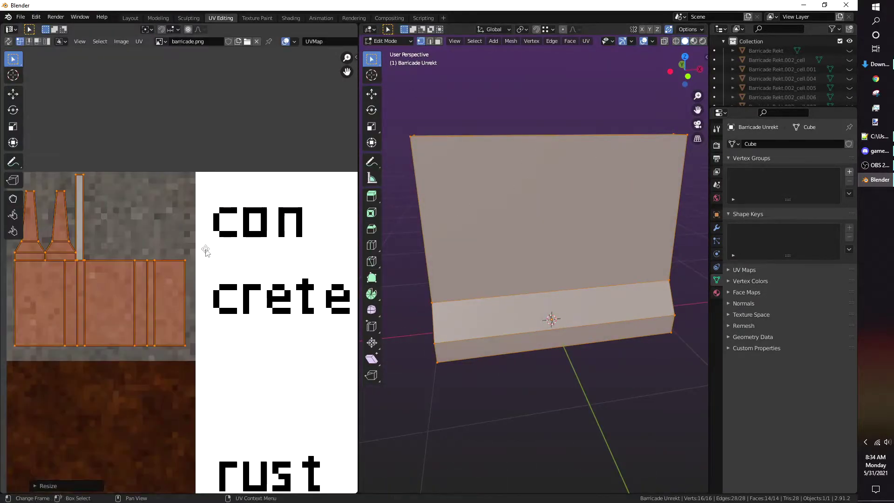
click(205, 257)
key(s)
click(213, 258)
key(g)
click(212, 258)
scroll(694, 42, down, 1)
Set the solid viewport shading color to Texture
click(701, 42)
click(726, 169)
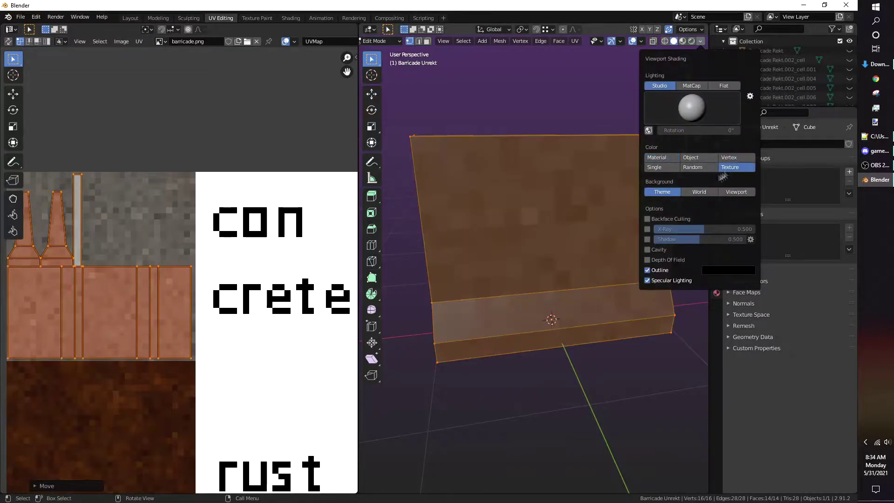
click(635, 114)
scroll(629, 121, down, 3)
middle_drag(635, 115, 619, 136)
Select the upright, sloped and base faces on both long sides of the barricade and project their UVs from the front view
key(3)
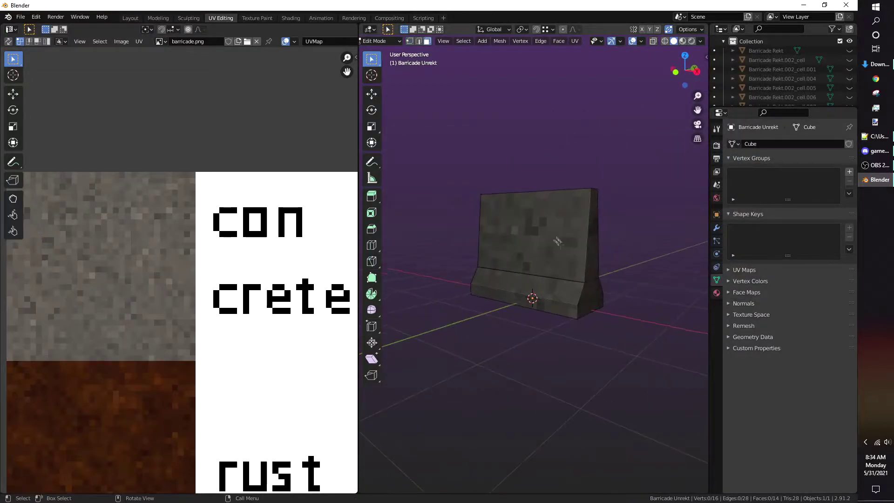
click(557, 242)
middle_drag(557, 242, 561, 212)
shift+click(556, 263)
shift+click(556, 278)
key(KP_1)
click(575, 41)
click(603, 130)
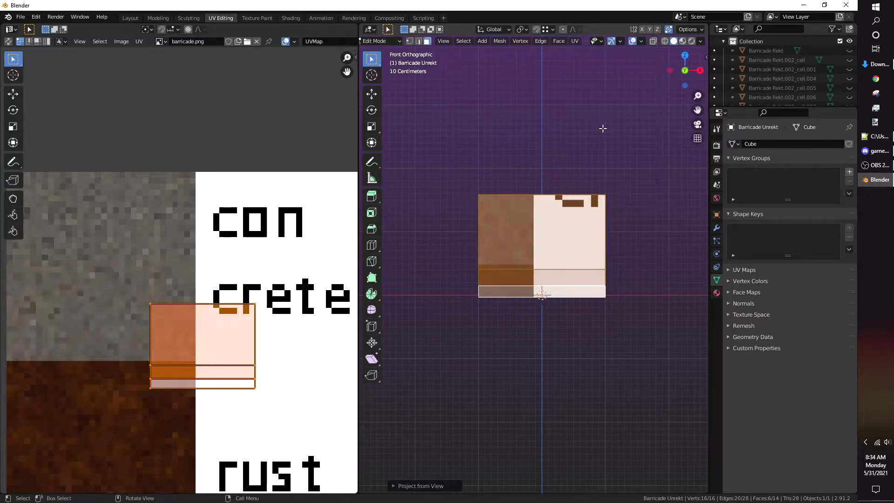
Reproject the long-side faces' UVs from the front view to bounds and fit the islands inside the concrete area of the texture
click(574, 41)
click(602, 139)
scroll(280, 335, down, 3)
key(s)
scroll(284, 306, up, 2)
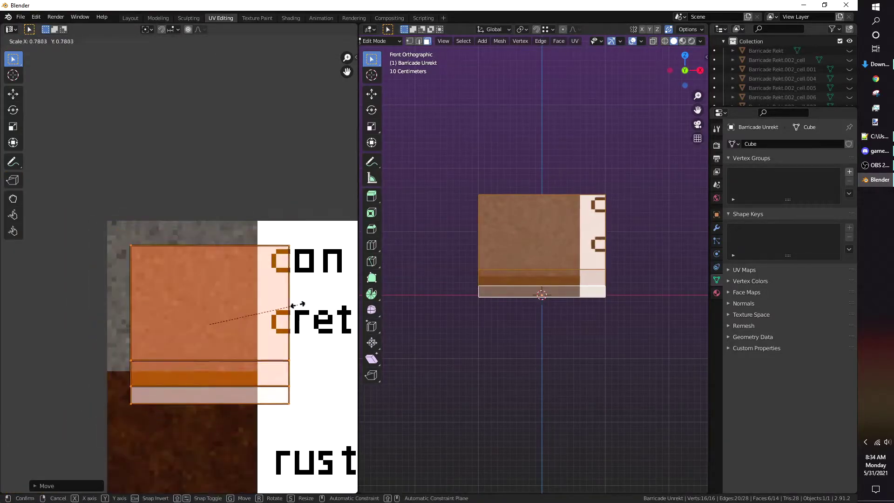
click(286, 306)
key(g)
click(282, 294)
key(s)
click(283, 297)
key(g)
click(283, 298)
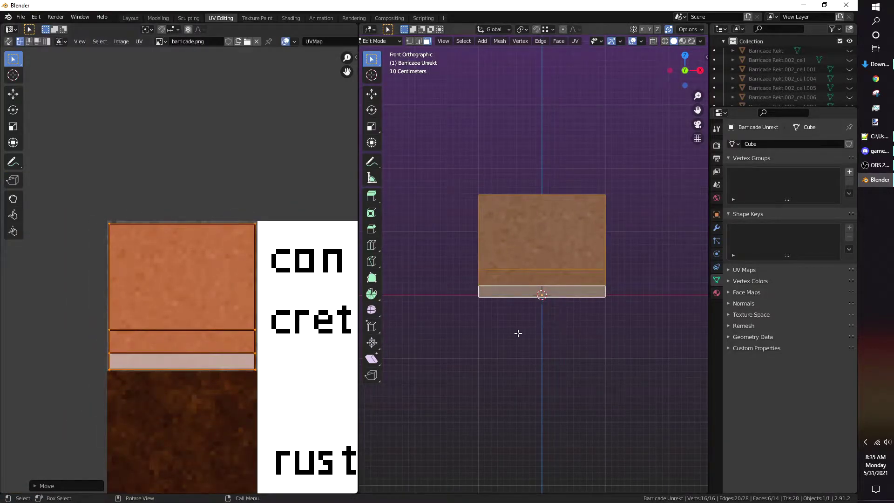
Select the faces at both ends of the intact barricade through the mesh in the right view
middle_drag(647, 317, 567, 330)
click(568, 332)
key(KP_3)
key(alt+z)
drag(515, 200, 530, 295)
key(alt+z)
Project the end faces' UVs from the right view to bounds and scale and move them into the concrete area
click(576, 41)
click(603, 131)
click(575, 41)
click(606, 139)
scroll(332, 401, down, 1)
key(s)
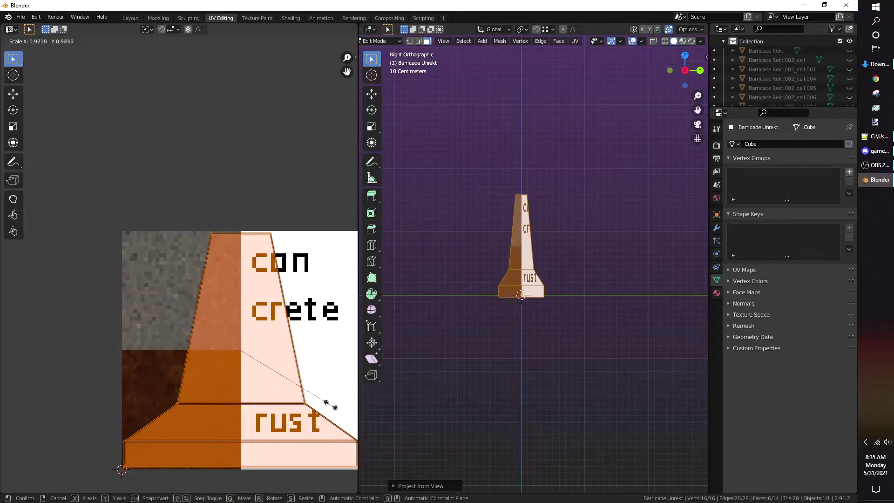
click(286, 371)
key(g)
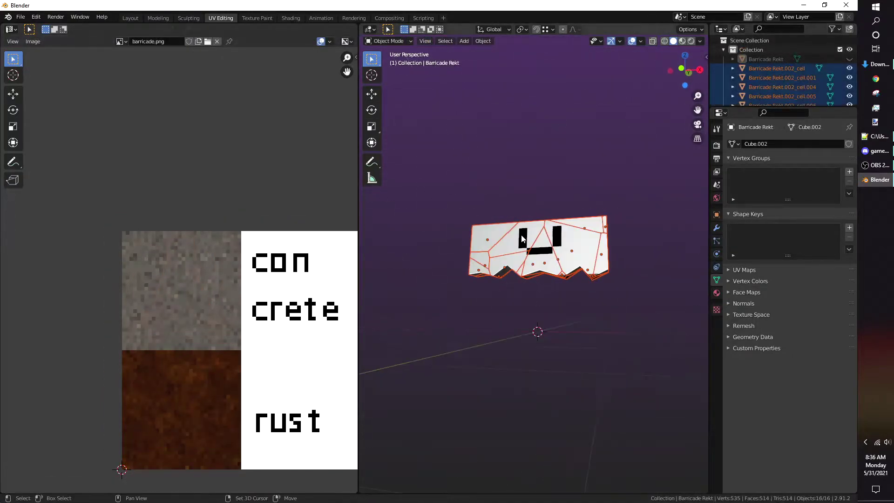
Select all faces of the fractured debris pieces and unwrap them with Smart UV Project
key(a)
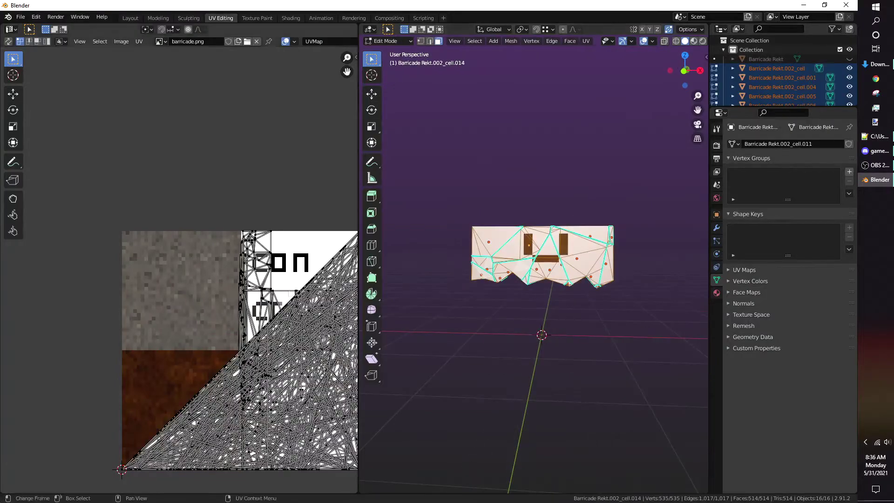
click(683, 71)
click(586, 41)
click(607, 66)
click(611, 141)
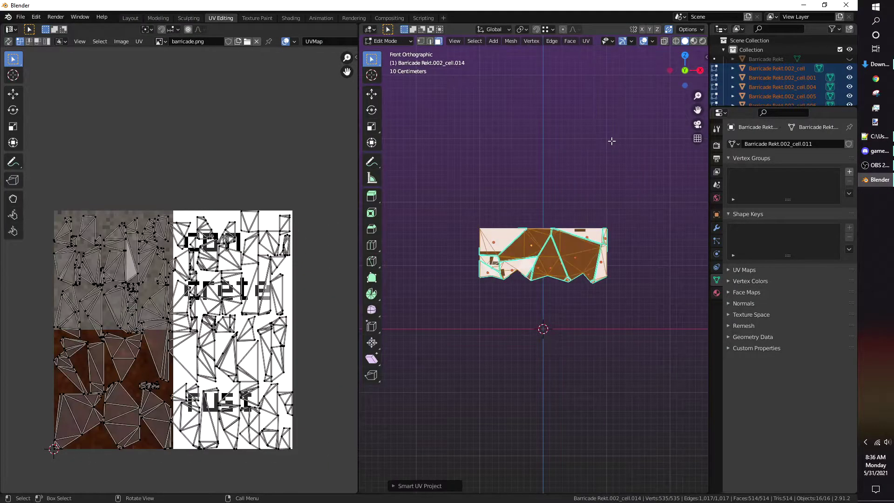
Select the debris UV islands lying on the white labelled half of the texture and move them onto the concrete and rust half
middle_drag(328, 357, 311, 315)
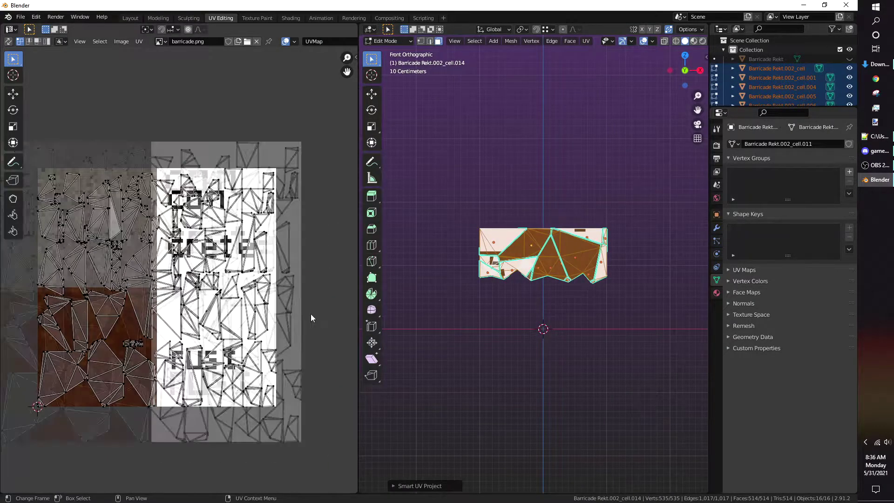
scroll(311, 318, up, 1)
drag(322, 446, 156, 132)
click(38, 41)
middle_drag(104, 234, 150, 266)
scroll(214, 206, up, 5)
key(l)
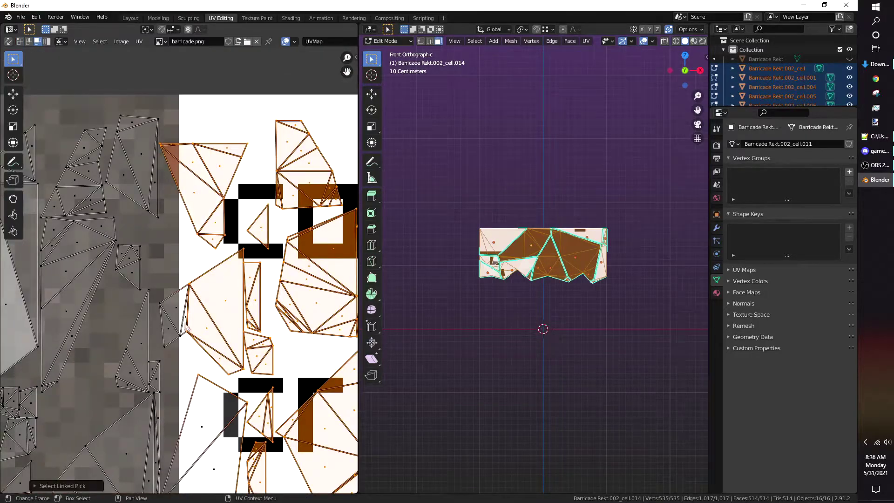
key(l)
scroll(178, 270, down, 4)
key(l)
key(l)
middle_drag(202, 429, 156, 354)
key(l)
middle_drag(146, 437, 174, 303)
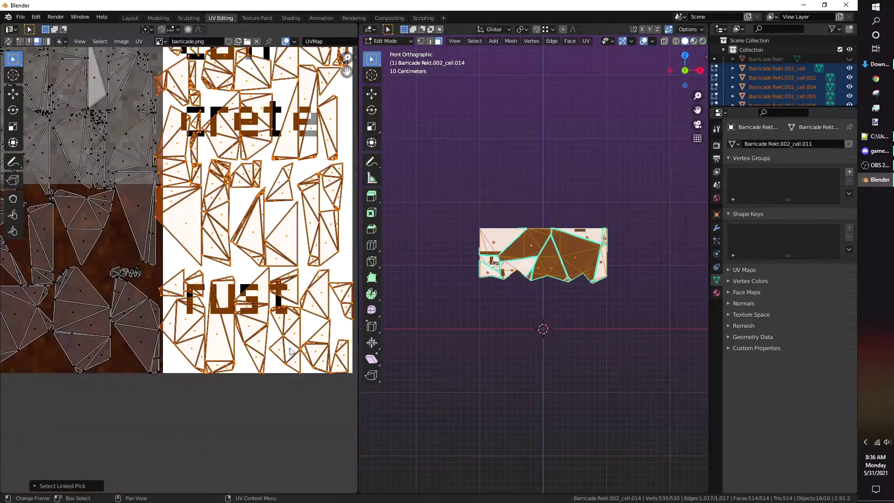
scroll(290, 326, down, 2)
key(g)
click(170, 249)
Scale all debris UV islands together to fit within the concrete and rust half of the texture
scroll(209, 185, up, 2)
middle_drag(208, 185, 311, 246)
key(a)
key(s)
key(alt+a)
Select the debris UV islands over the rust area, scale and move them into the concrete area, and return to Object Mode
middle_drag(178, 376, 193, 315)
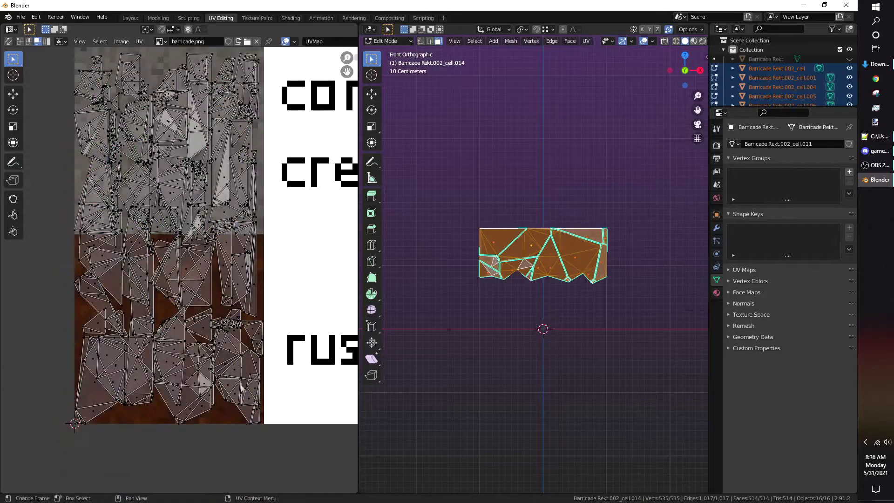
key(l)
key(l)
key(l)
key(l)
key(l)
key(l)
key(l)
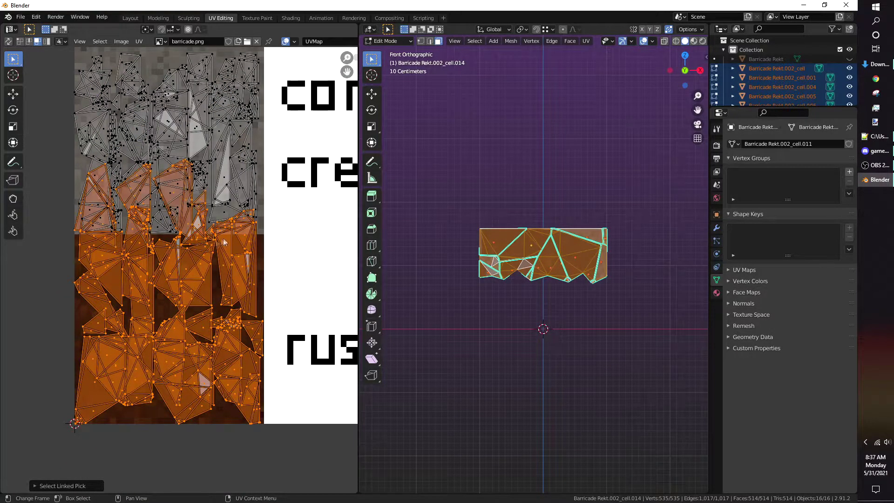
middle_drag(259, 263, 279, 326)
key(g)
click(280, 144)
key(s)
click(273, 198)
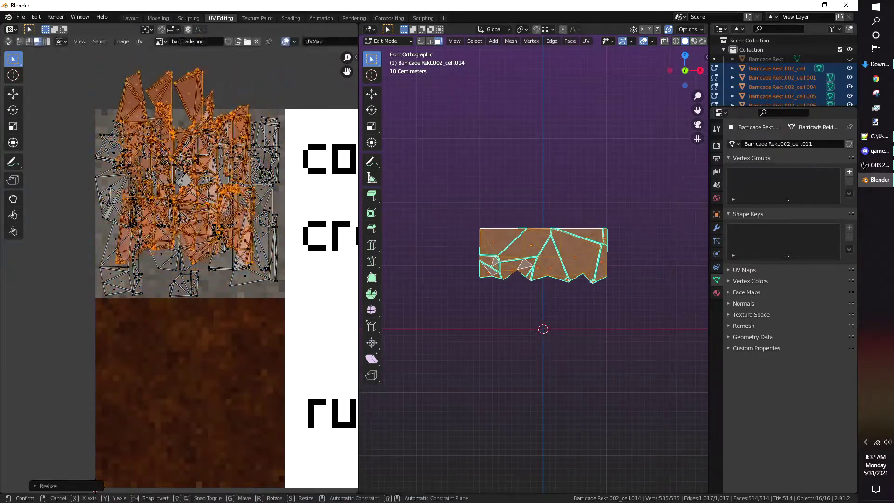
key(g)
click(261, 208)
key(Tab)
click(529, 144)
middle_drag(536, 159, 536, 210)
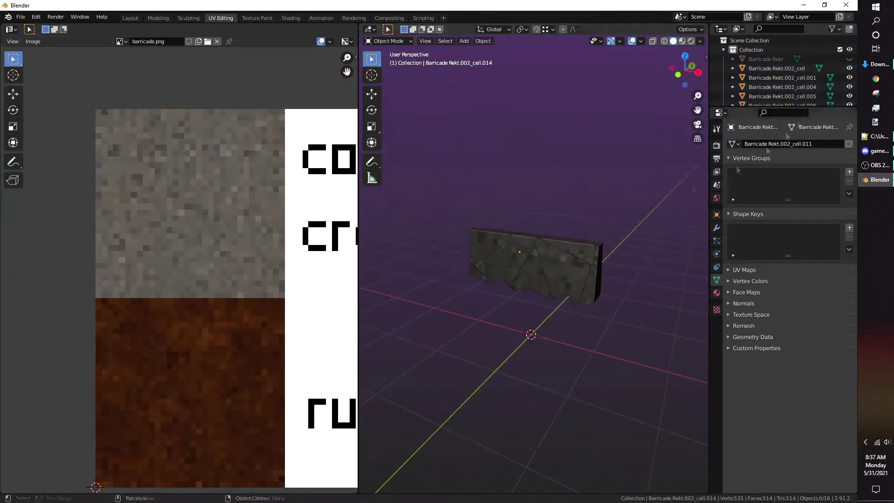
Unhide the hidden barricade objects
key(alt+h)
click(611, 298)
middle_drag(611, 298, 582, 300)
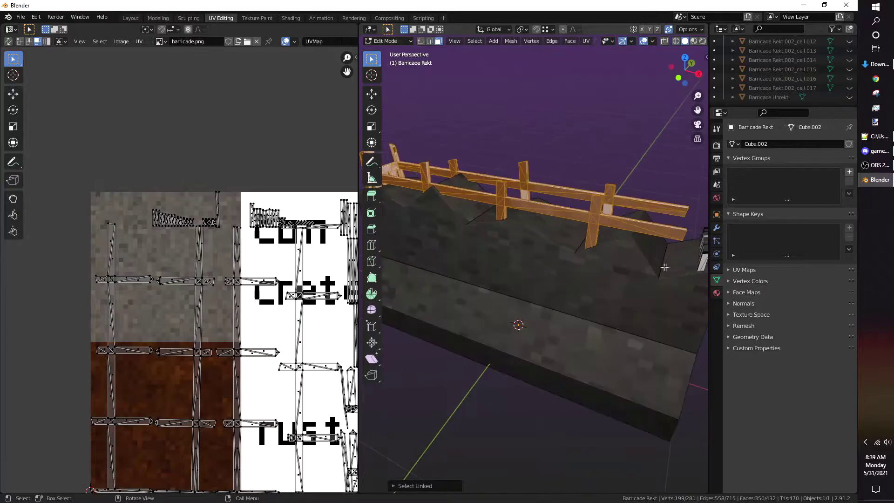
Add the remaining rebar pieces of the broken barricade to the selection and unwrap the UVs of all the rebar
key(l)
key(l)
key(l)
middle_drag(664, 297, 685, 224)
scroll(179, 270, down, 3)
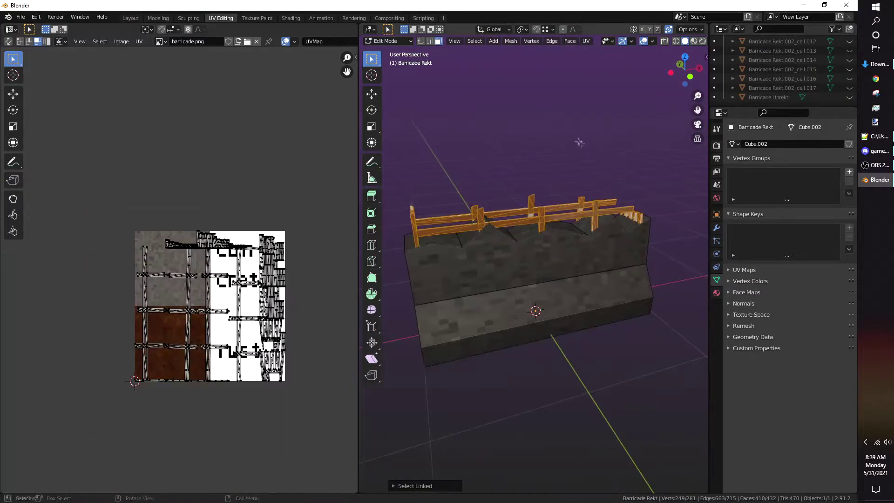
middle_drag(581, 144, 585, 116)
click(586, 41)
click(620, 77)
click(620, 177)
Scale down all rebar UV islands and move them into the rust area of the texture
key(a)
key(s)
click(247, 275)
scroll(186, 288, up, 3)
key(g)
click(250, 319)
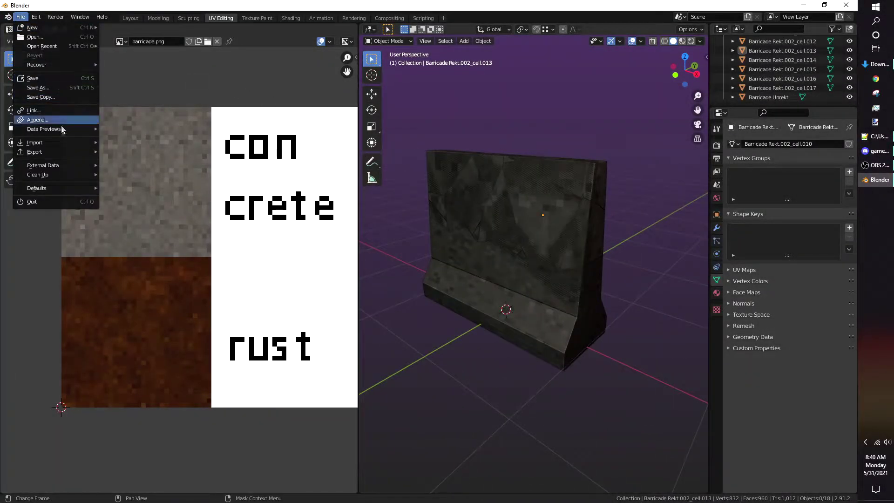
Start an FBX export to the Custom Made\Models folder of RavenfieldToolsPack with the file name Barricade.fbx
mouse_move(64, 153)
click(146, 204)
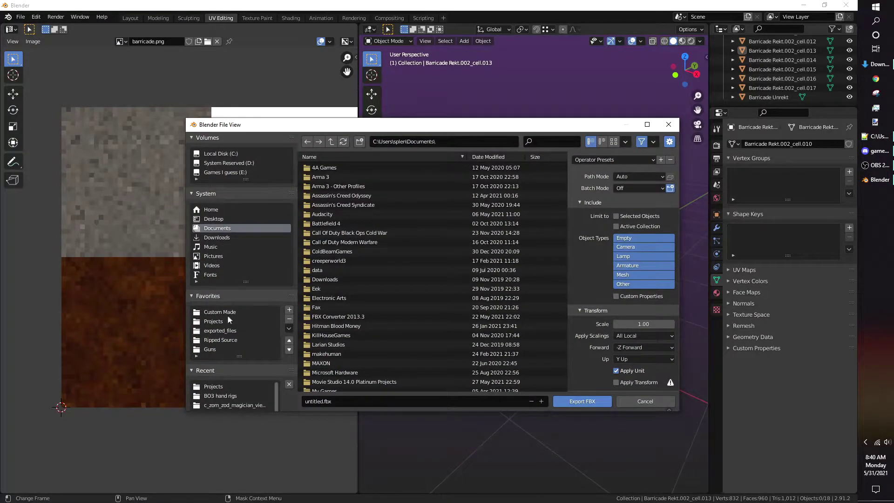
click(230, 313)
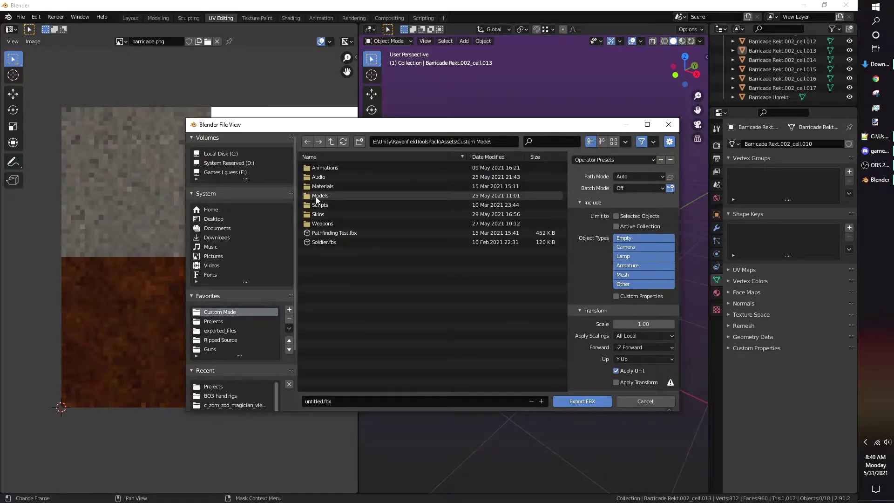
click(315, 196)
double_click(318, 196)
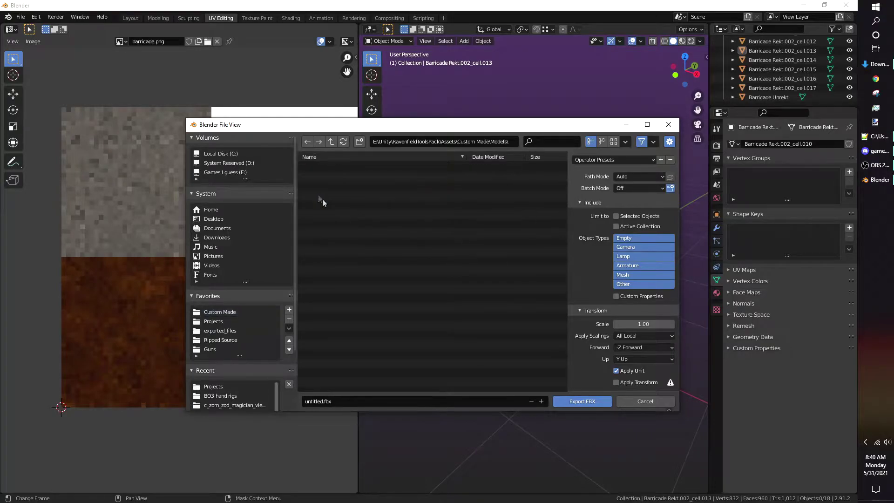
click(369, 399)
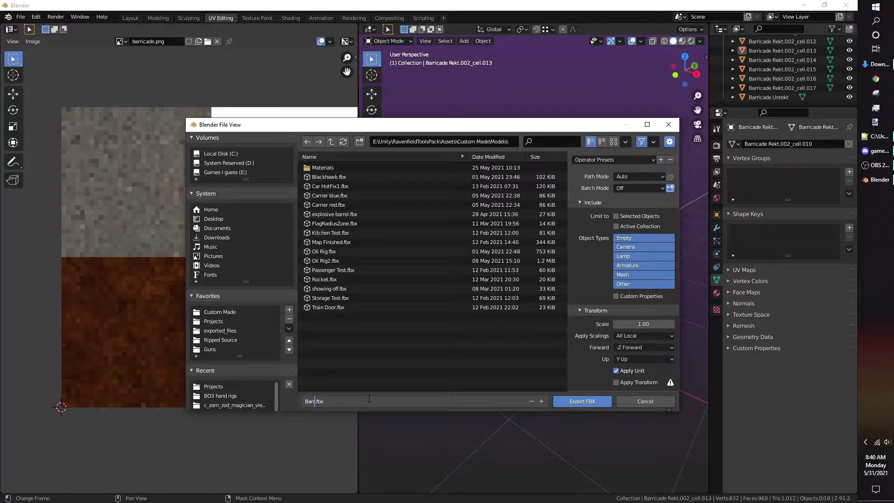
click(433, 367)
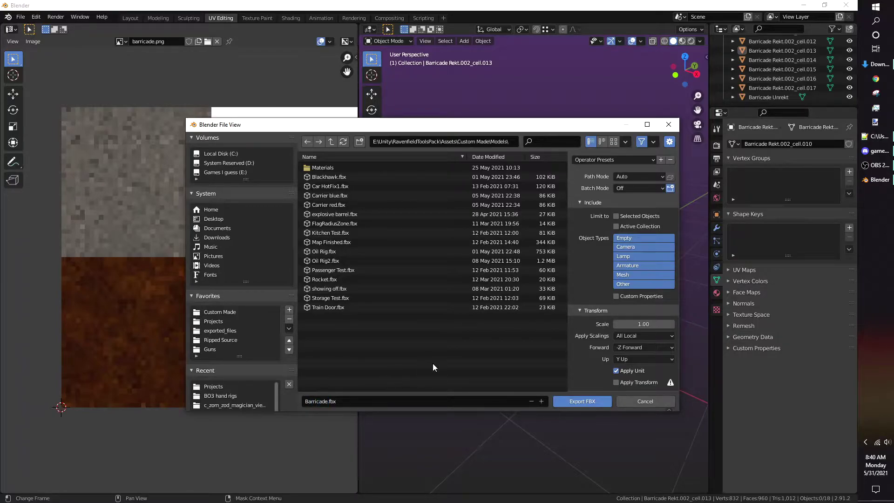
Enable Apply Transform and export the FBX file
scroll(630, 345, down, 2)
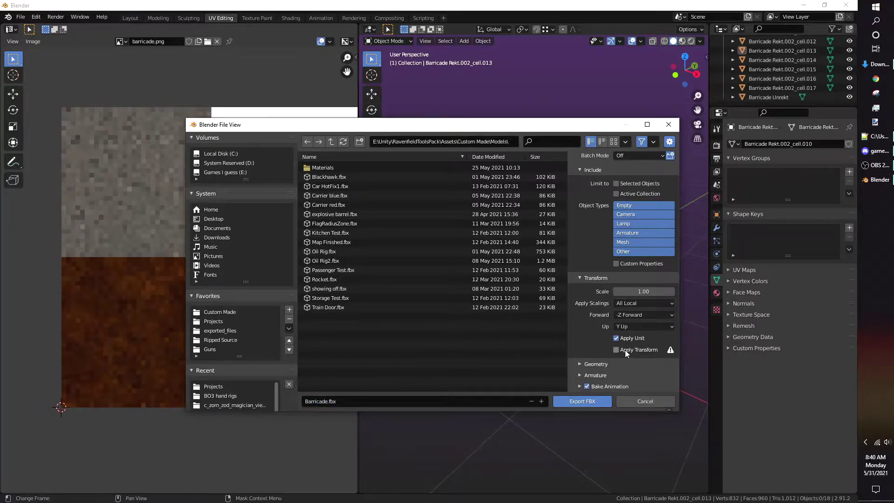
click(627, 354)
scroll(616, 356, up, 2)
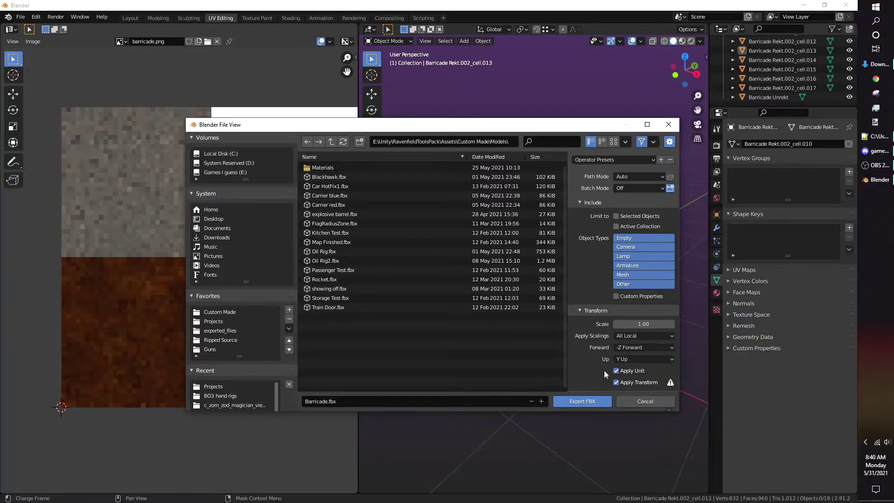
click(604, 402)
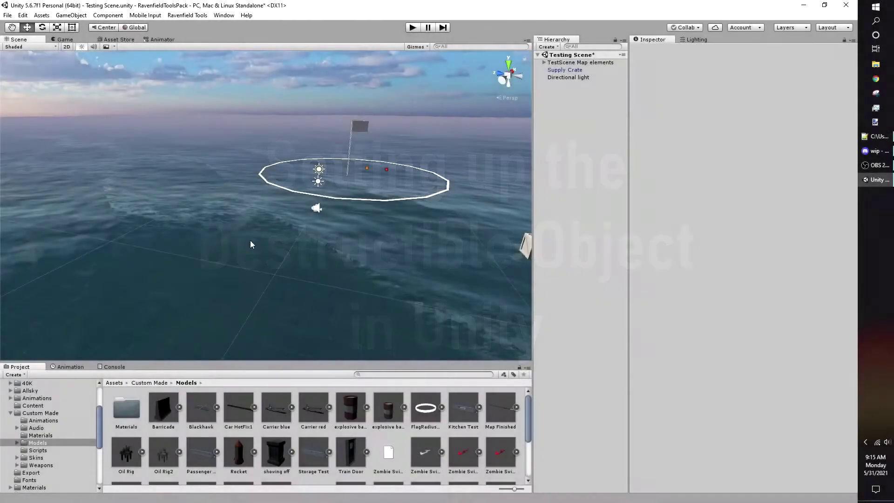
Switch to Unity, add the Barricade model to the Testing Scene hierarchy and frame it in the scene
drag(164, 408, 565, 226)
right_drag(326, 219, 383, 220)
key(f)
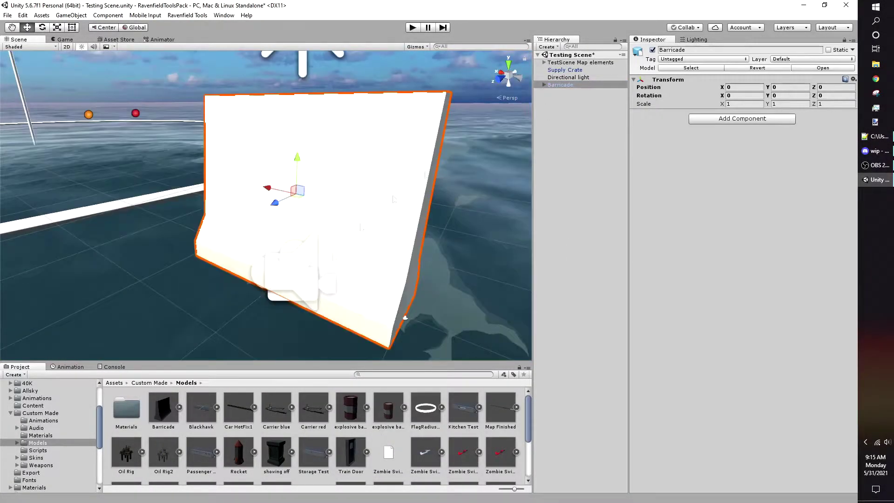
Import the barricade texture from the Blender2.9 Projects folder into the Models\Materials asset folder
double_click(126, 407)
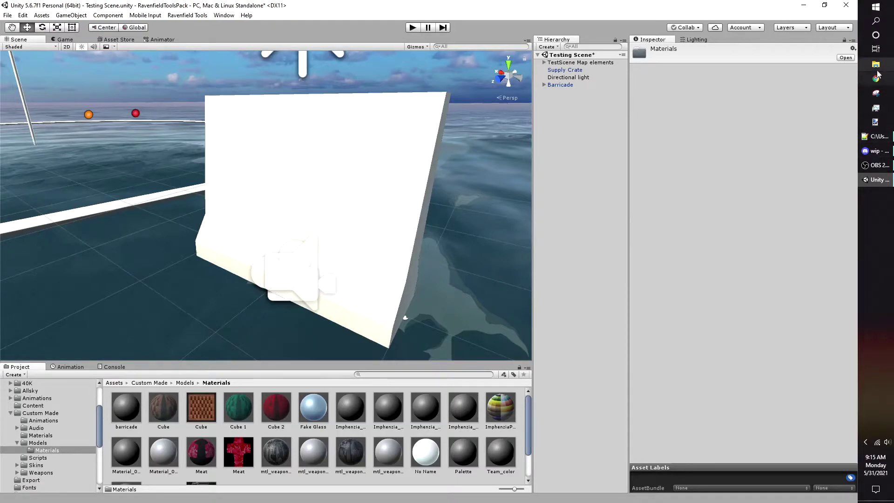
click(877, 66)
click(91, 257)
scroll(402, 335, down, 4)
click(335, 347)
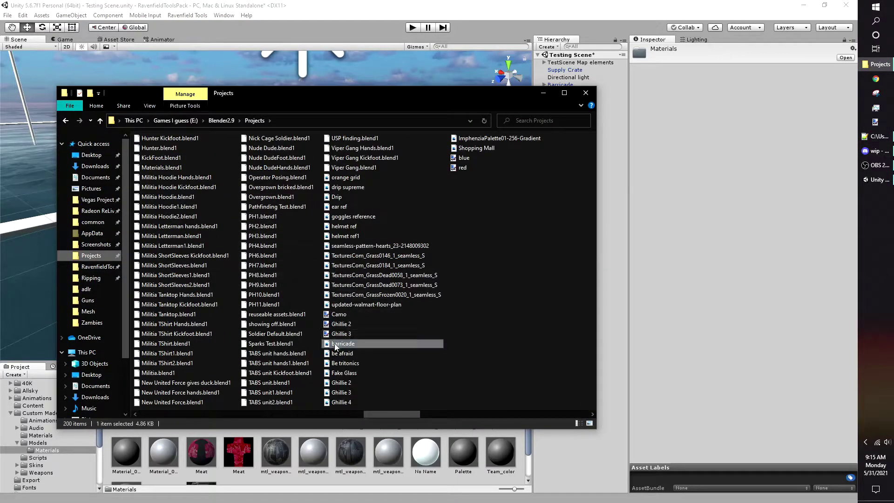
drag(335, 344, 374, 461)
click(586, 93)
Assign the barricade texture as the barricade material's albedo map and set its smoothness to 0
click(126, 408)
drag(163, 408, 640, 89)
drag(776, 108, 684, 103)
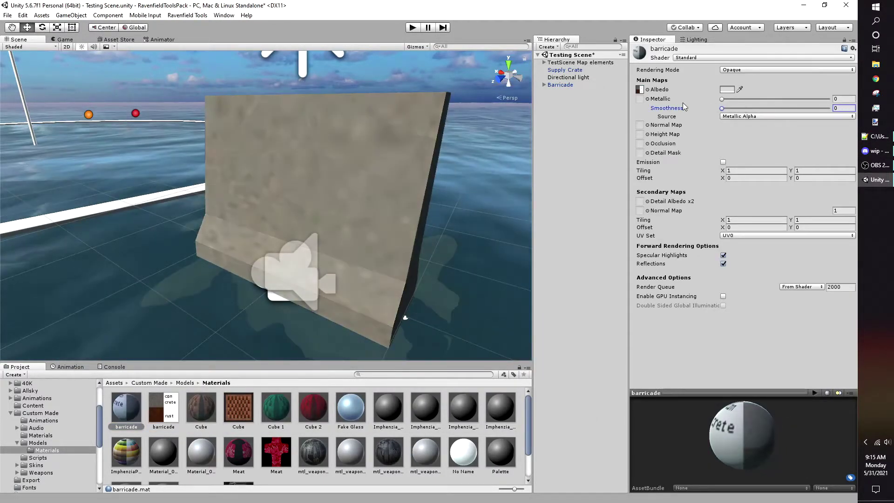
Lighten the albedo colour of the barricade material
click(729, 90)
drag(302, 135, 274, 113)
click(389, 88)
mouse_move(413, 133)
right_down()
mouse_move(414, 125)
mouse_move(413, 134)
right_up()
Return to the Models asset folder, expand the Barricade object's children and select Barricade Rekt
click(39, 443)
click(561, 85)
click(544, 85)
click(567, 95)
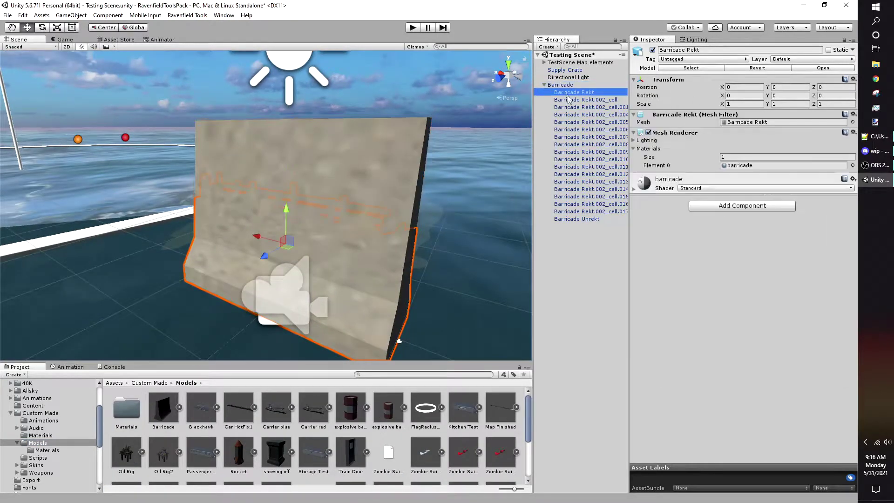
Create an empty object named Barricade Rekt Spawn as a child of Barricade, directly above Barricade Unrekt
click(585, 229)
right_click(585, 230)
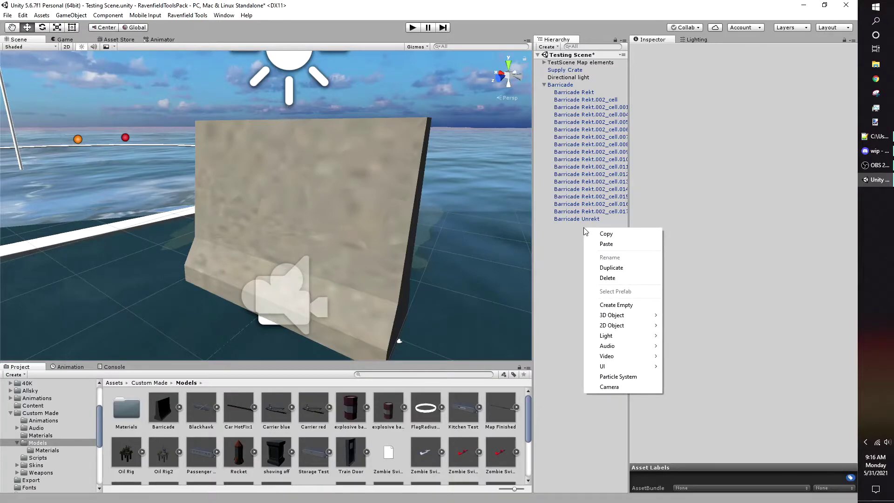
click(611, 305)
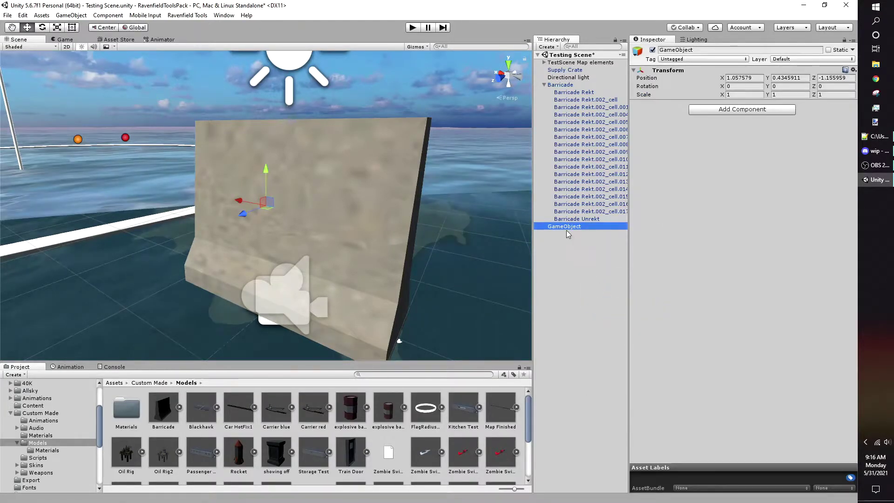
drag(568, 218, 576, 218)
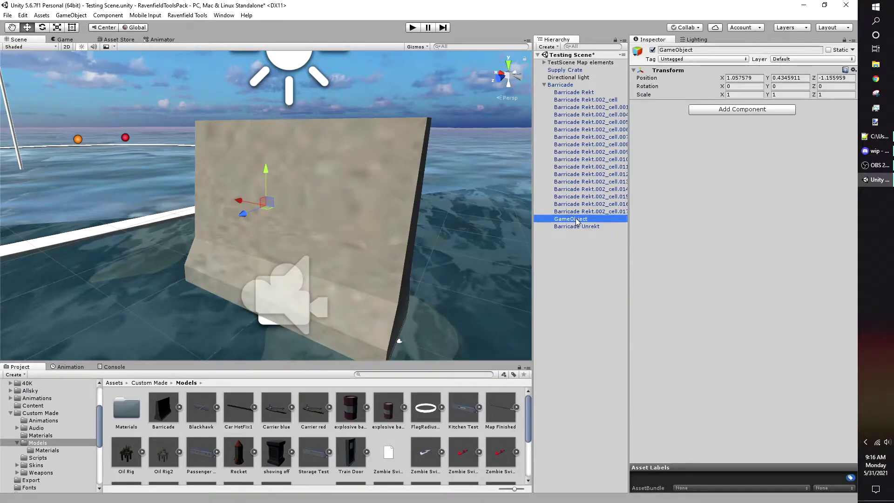
click(577, 220)
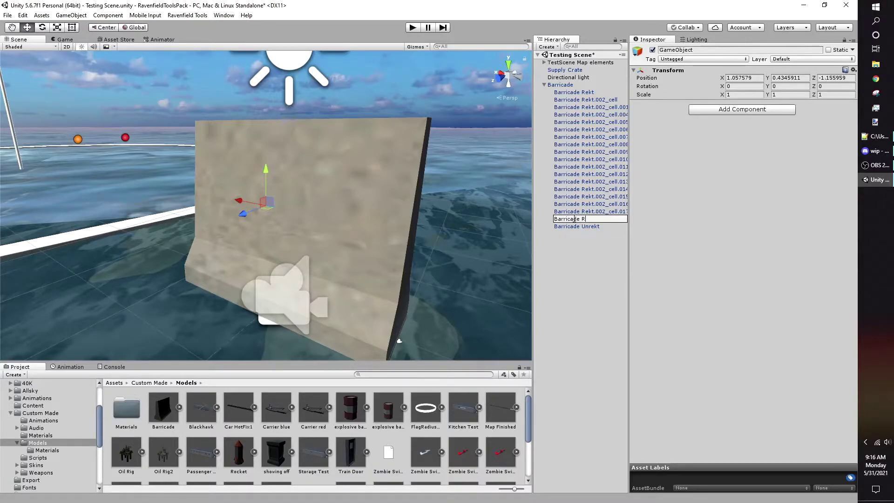
key(Return)
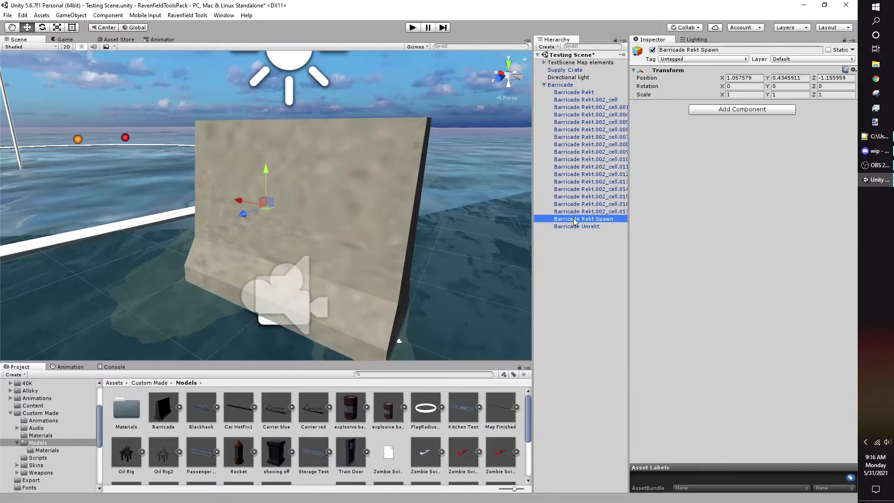
Move Barricade Rekt and all of its cell pieces into Barricade Rekt Spawn, allowing the prefab instance to break
click(574, 212)
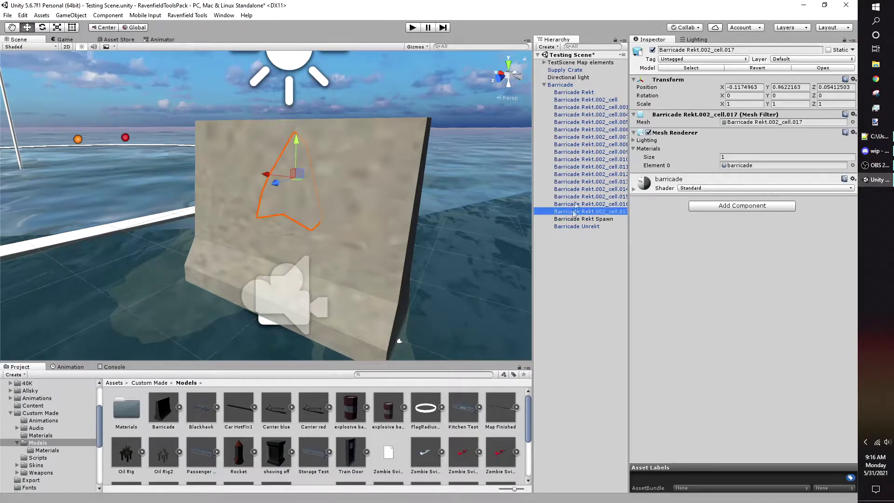
shift+click(574, 93)
drag(576, 222, 575, 223)
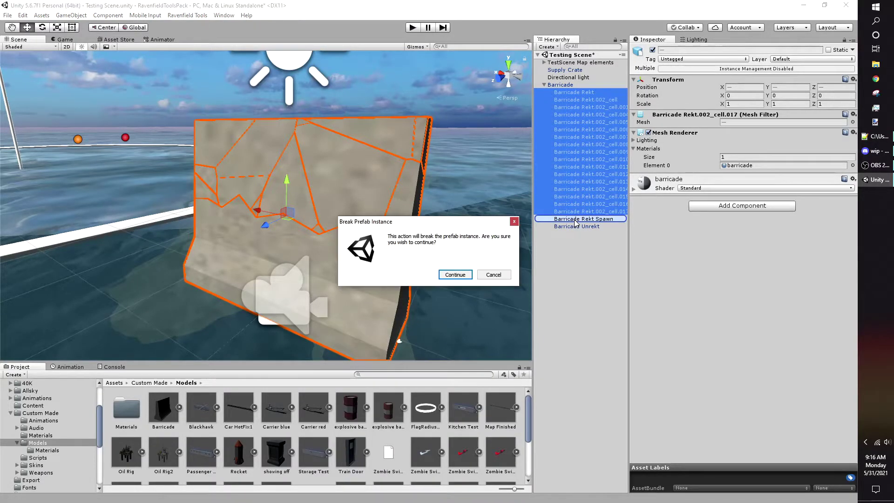
click(468, 276)
Add a Mesh Collider to Barricade Unrekt and all the Barricade Rekt pieces at once
ctrl+click(583, 226)
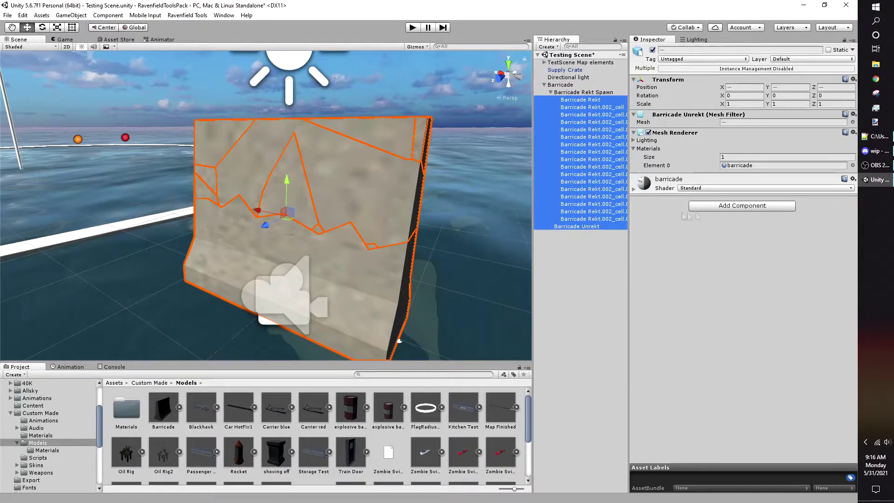
click(742, 206)
click(712, 272)
click(717, 307)
Add a Rigidbody to all the Barricade Rekt.002_cell pieces and make their mesh colliders convex, leaving out Barricade Rekt itself
click(585, 100)
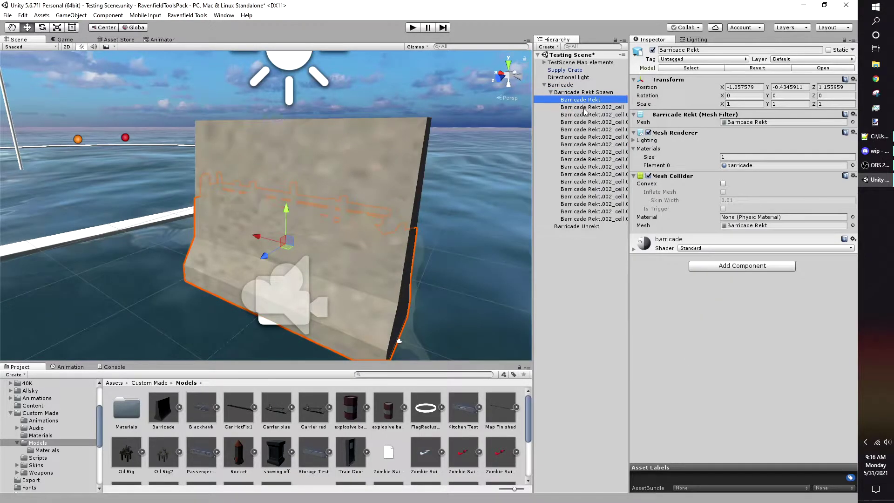
click(587, 107)
shift+click(588, 219)
click(704, 266)
text(rigid)
key(Return)
click(723, 184)
Add the Destructible script to Barricade Unrekt and deactivate the Barricade Rekt Spawn object
right_drag(345, 196, 372, 180)
click(550, 92)
click(564, 100)
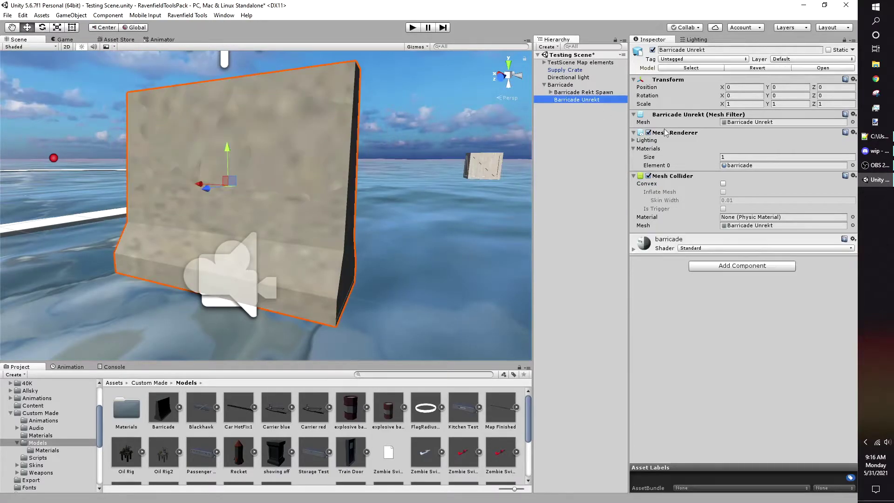
click(743, 266)
text(destr)
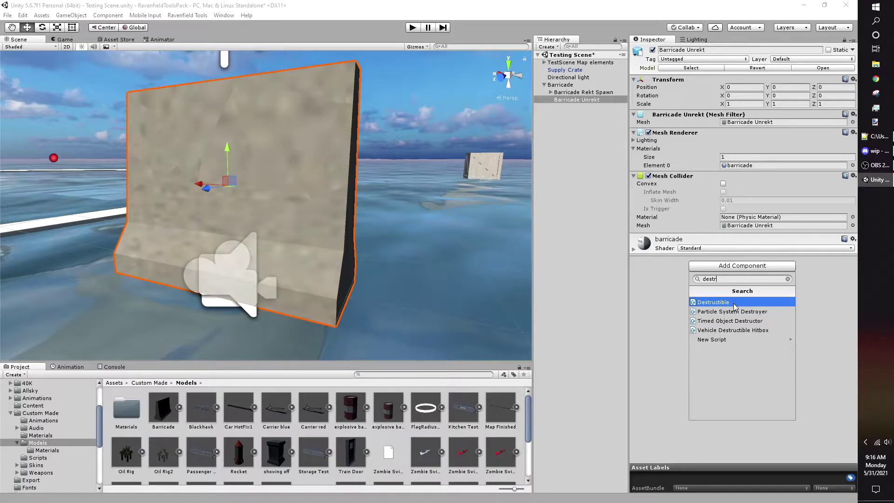
click(734, 304)
click(577, 92)
click(653, 50)
Set Barricade Unrekt's armor to be damaged by Small Arms and its health to 50
click(741, 277)
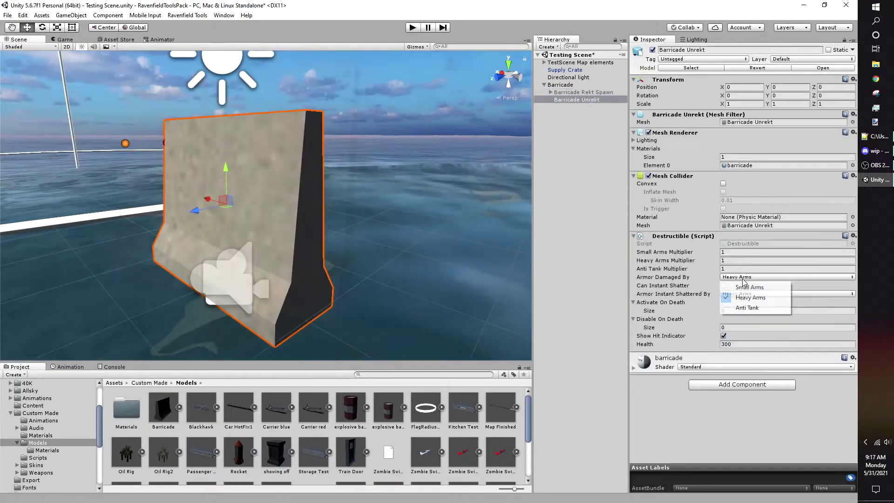
click(735, 287)
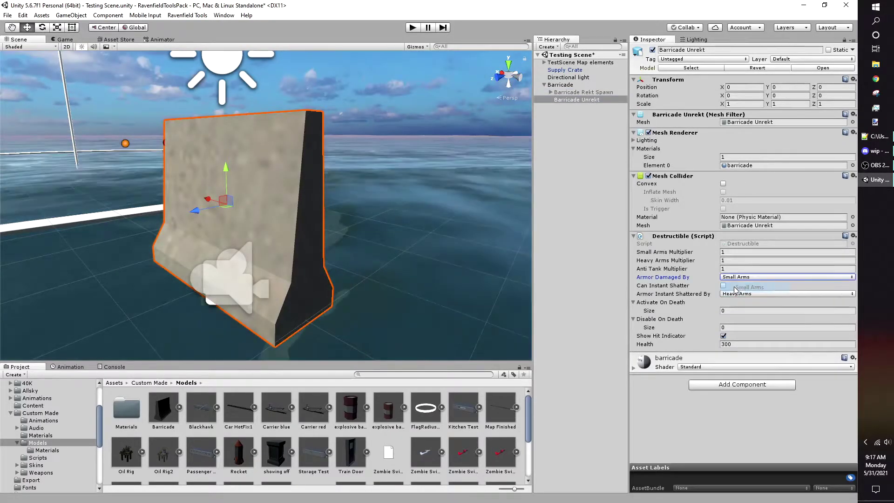
text(50)
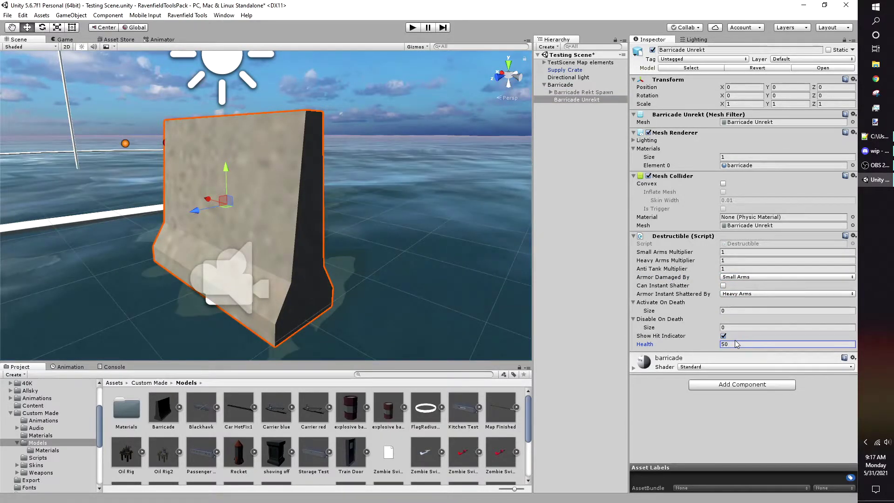
Give Activate On Death and Disable On Death one element each, assigning Barricade Rekt Spawn and Barricade Unrekt respectively
click(731, 310)
text(1)
key(Return)
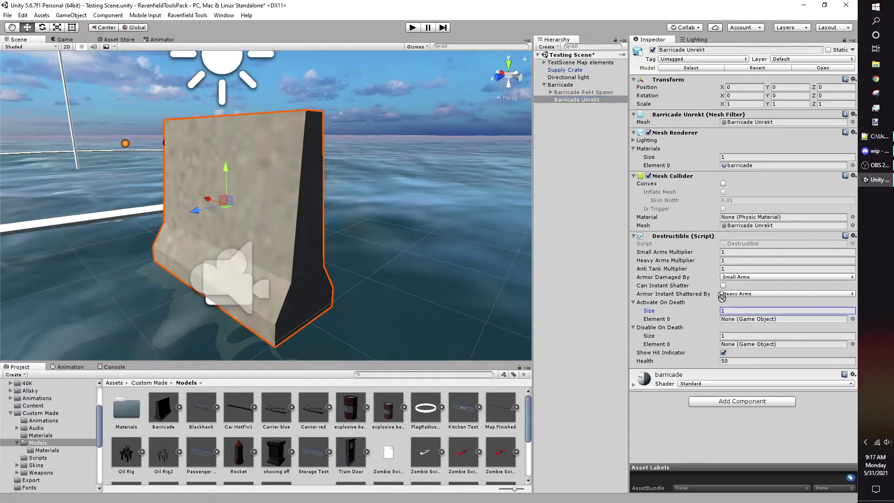
drag(734, 347, 735, 345)
drag(584, 92, 734, 321)
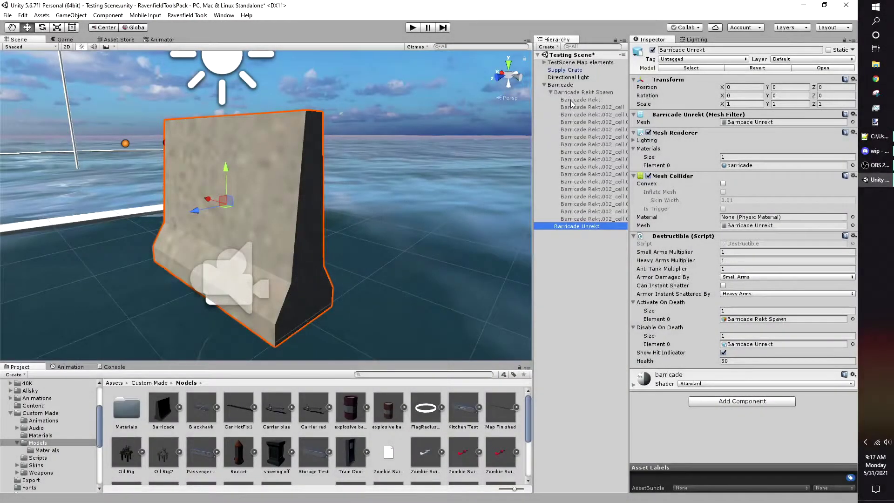
Add the Lifetime script to all the Barricade Rekt.002_cell pieces, excluding Barricade Rekt
click(571, 101)
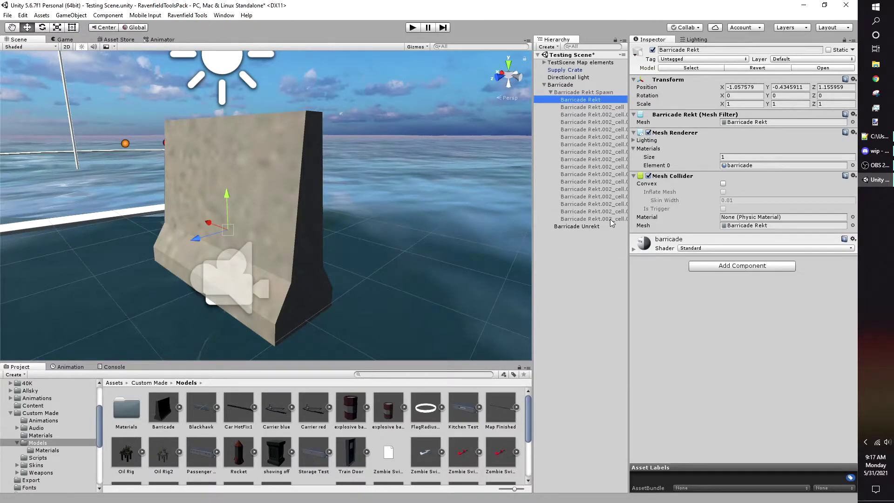
shift+click(611, 219)
click(585, 108)
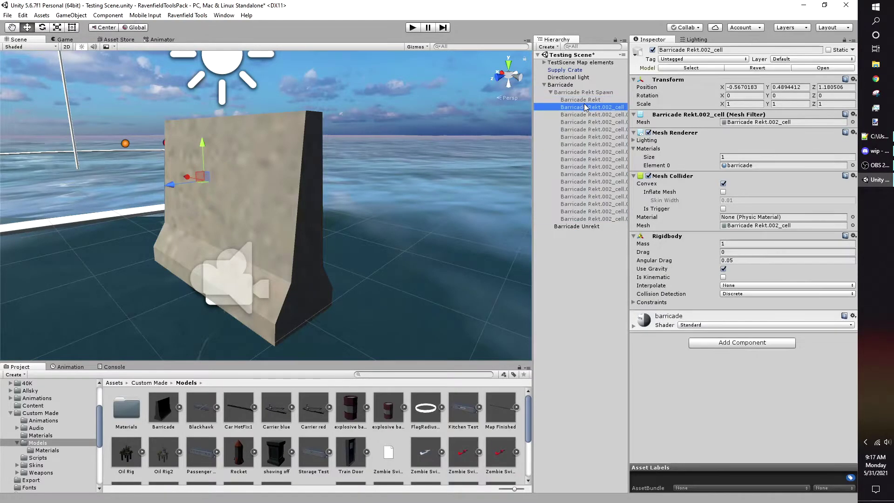
shift+click(620, 219)
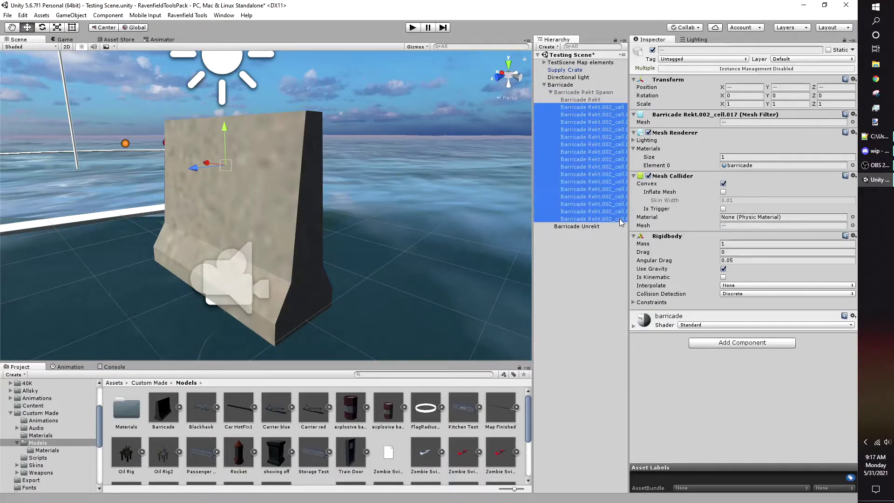
click(710, 343)
key(BackSpace)
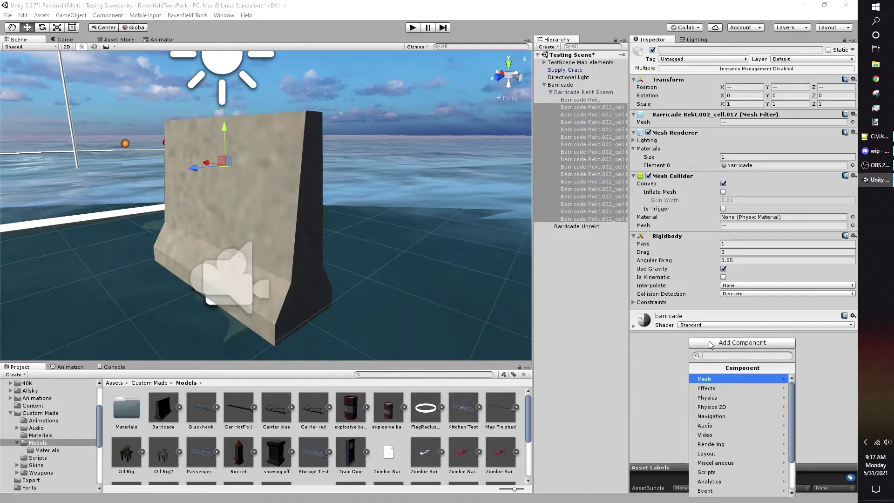
text(life)
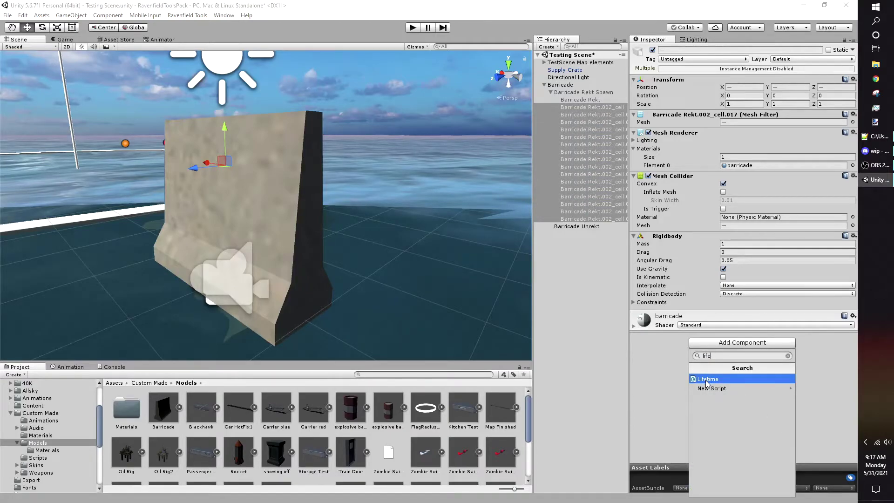
click(706, 382)
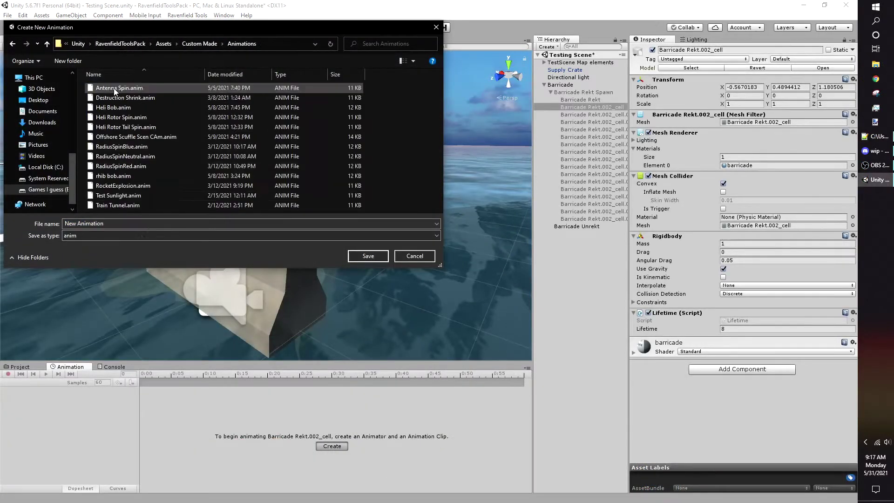
Create an animation clip named Destruction Shrink vid for Barricade Rekt.002_cell and set its samples to 1
text(Destruc)
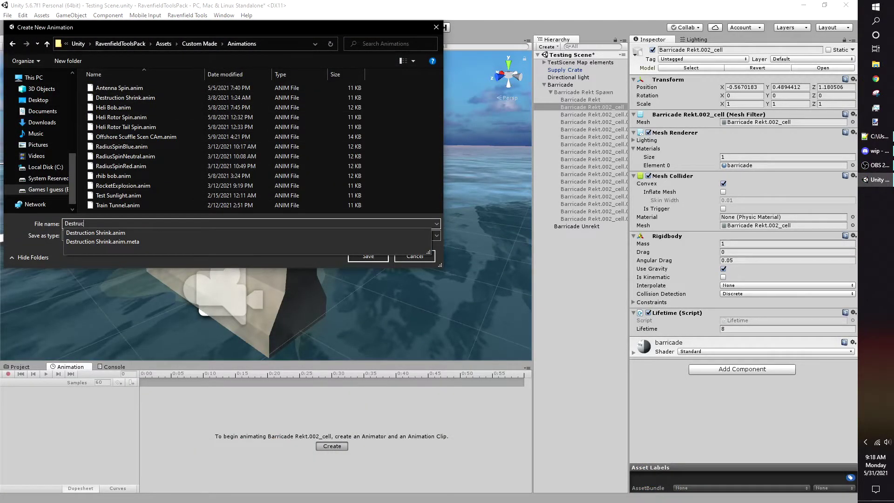
text(tion Shrink vid)
key(Return)
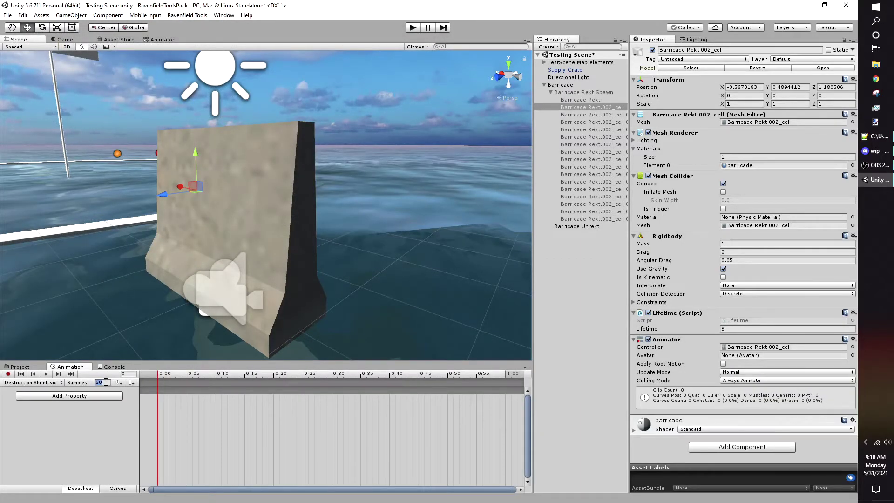
text(1)
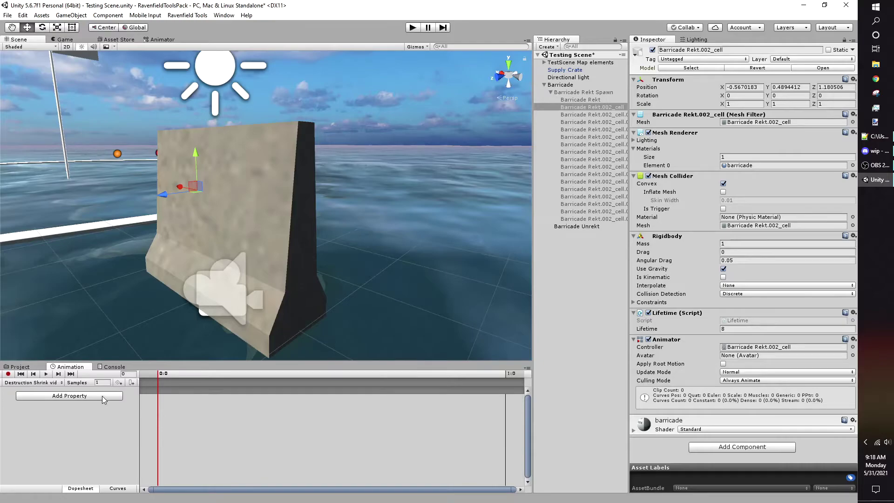
Add the Transform Scale property to the Destruction Shrink vid animation and expand its X, Y and Z channels
click(92, 396)
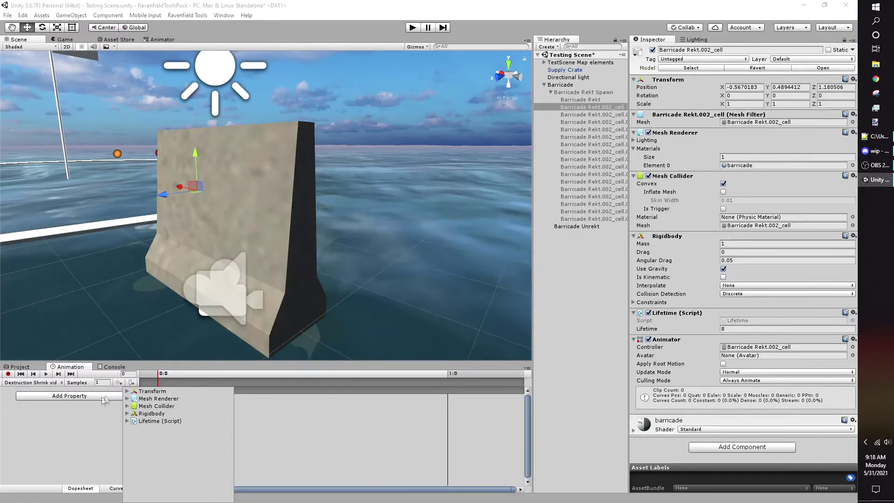
click(127, 392)
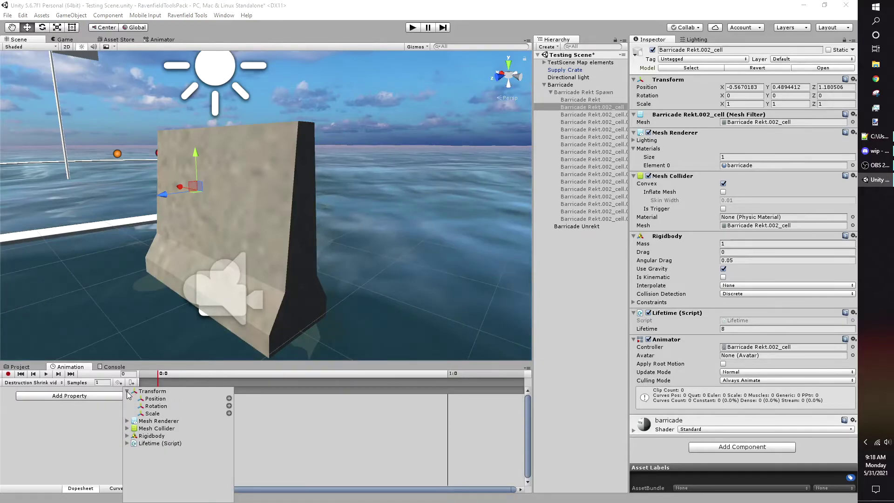
click(229, 414)
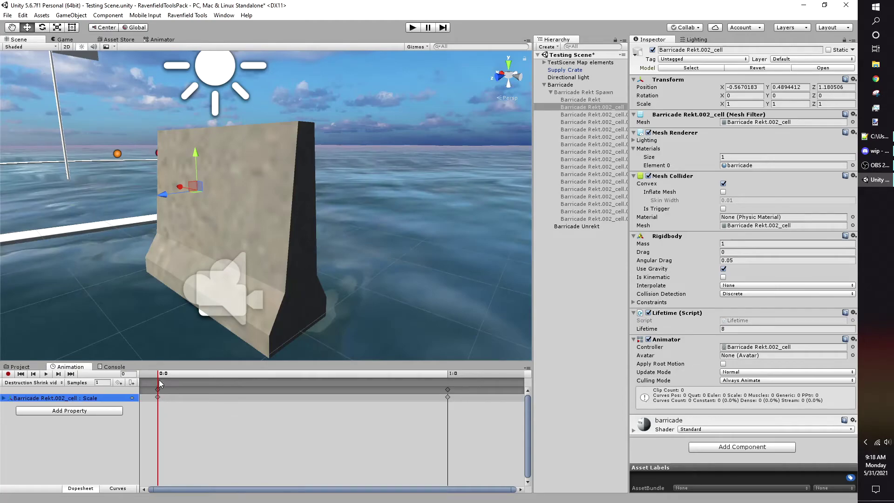
click(4, 398)
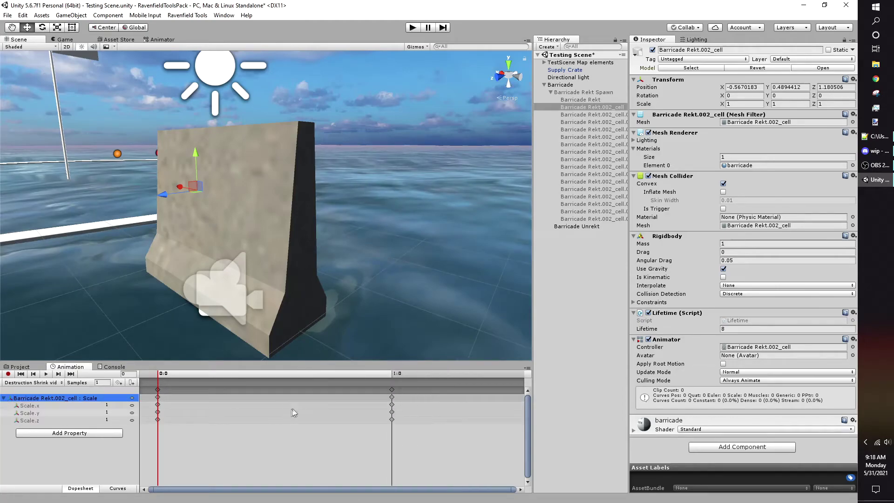
Move the scale animation's end keyframes from the one-second mark to 5:0 on the timeline
scroll(292, 410, down, 10)
click(320, 390)
scroll(310, 393, down, 5)
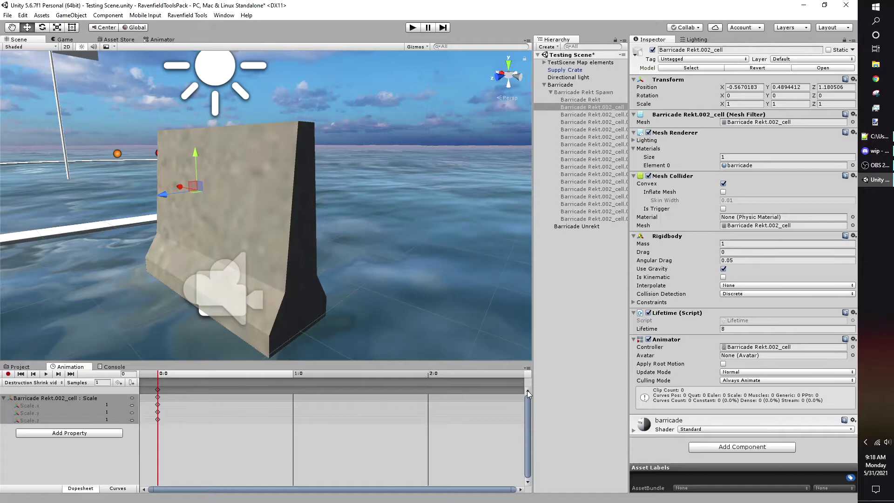
scroll(424, 421, down, 8)
drag(346, 390, 411, 389)
click(411, 374)
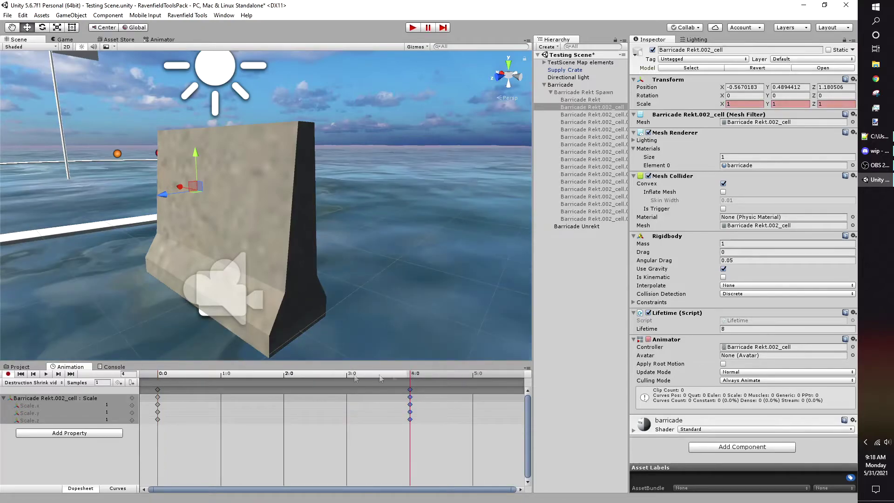
click(411, 375)
scroll(431, 399, down, 5)
middle_drag(432, 400, 262, 417)
drag(208, 389, 262, 390)
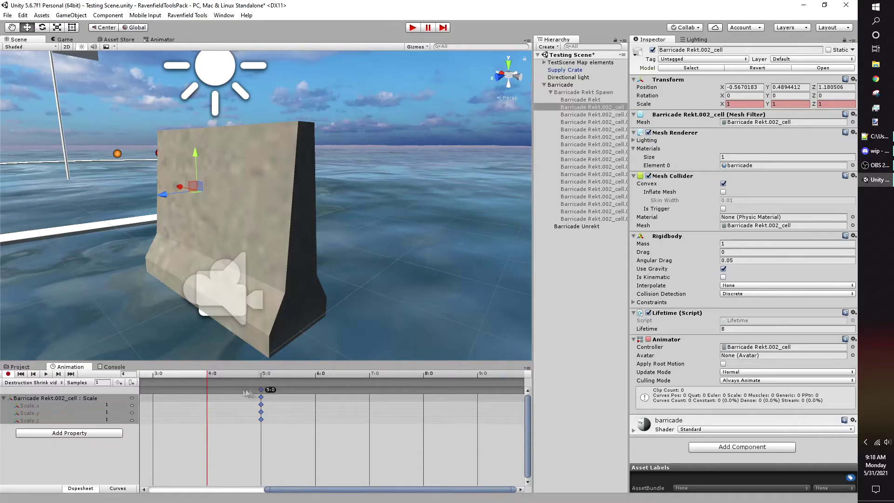
Key the scale at 8:0 with X, Y and Z set to 0.001, and end the animation recording
click(120, 382)
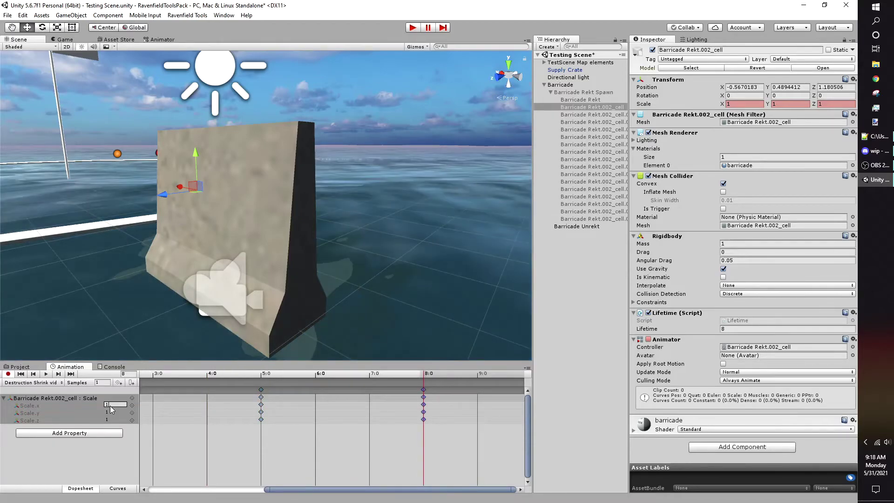
text(0.001)
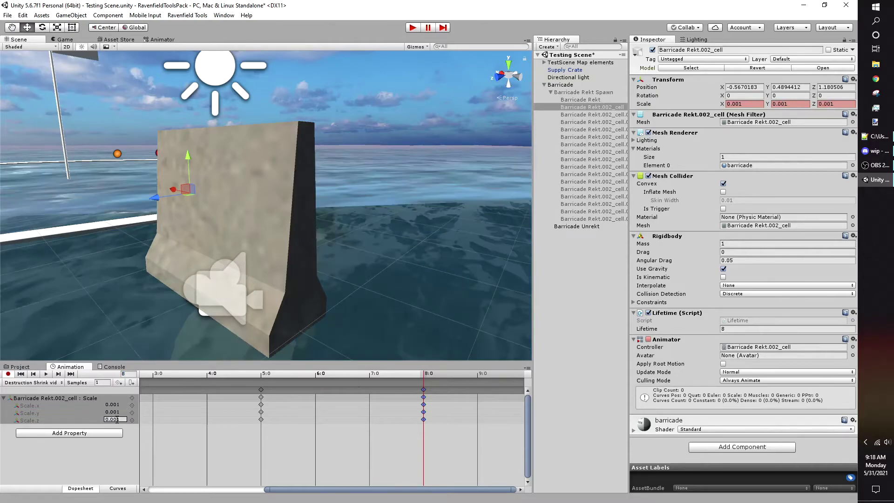
click(380, 375)
drag(380, 375, 12, 377)
Open the Custom Made Animations asset folder and select the Destruction Shrink vid clip
click(20, 366)
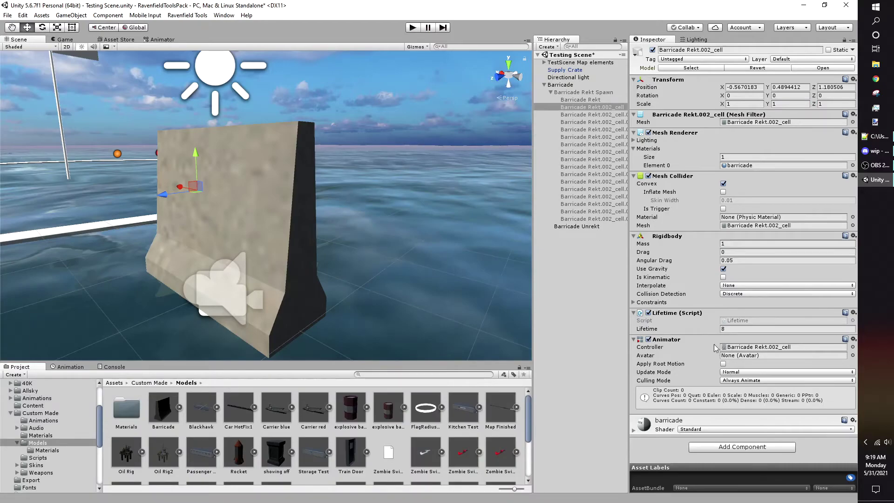
click(44, 421)
click(389, 408)
click(426, 408)
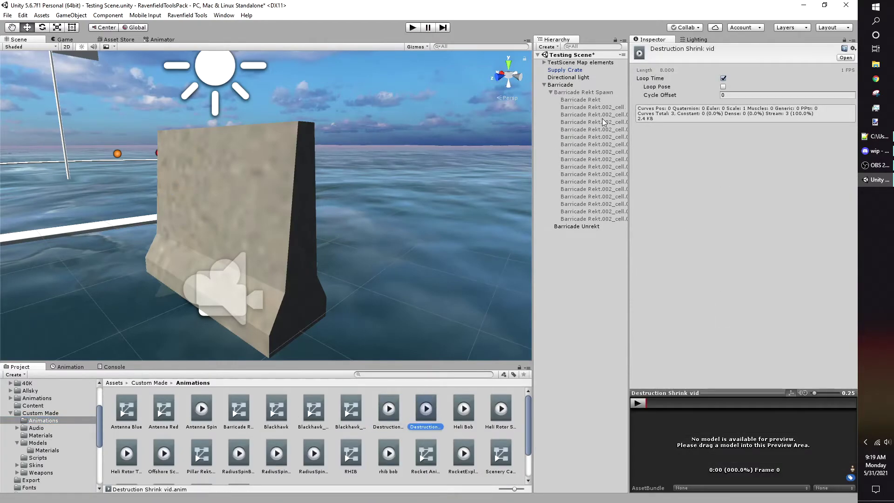
Apply the Barricade Rekt.002_cell animator controller to all the remaining cell pieces
click(591, 107)
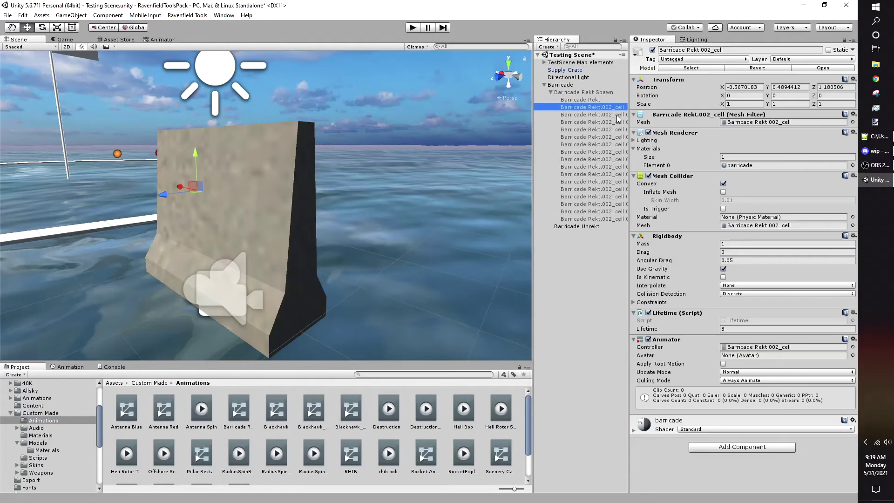
click(592, 115)
shift+click(592, 219)
drag(239, 409, 693, 203)
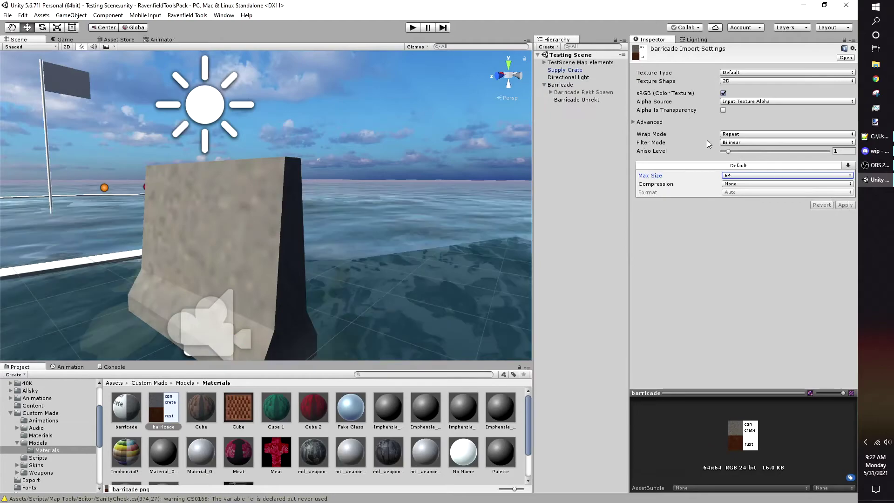
Set the barricade texture's filter mode to Point (no filter) and apply the import settings
click(787, 142)
click(750, 151)
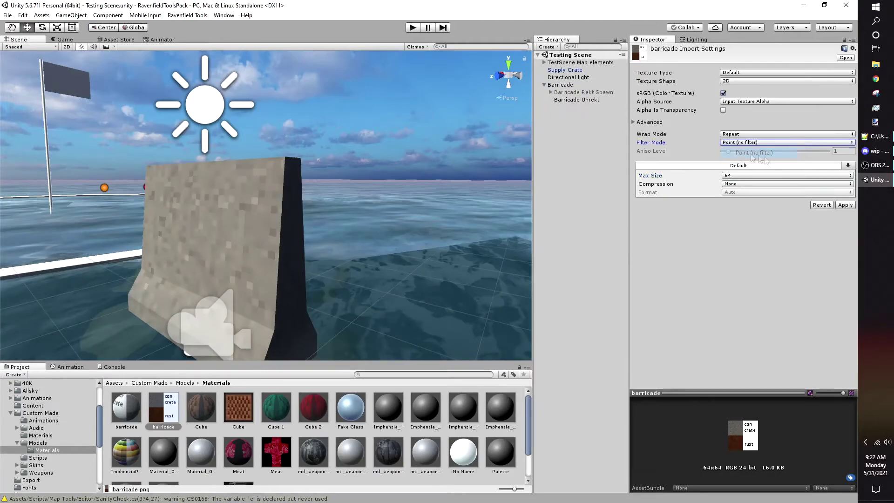
click(845, 205)
click(751, 135)
click(705, 279)
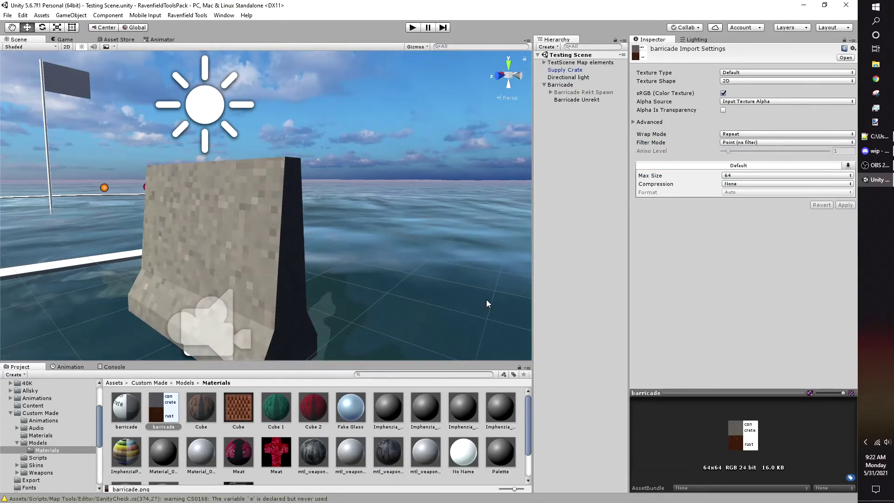
Build the Testing Scene map
right_drag(419, 263, 414, 262)
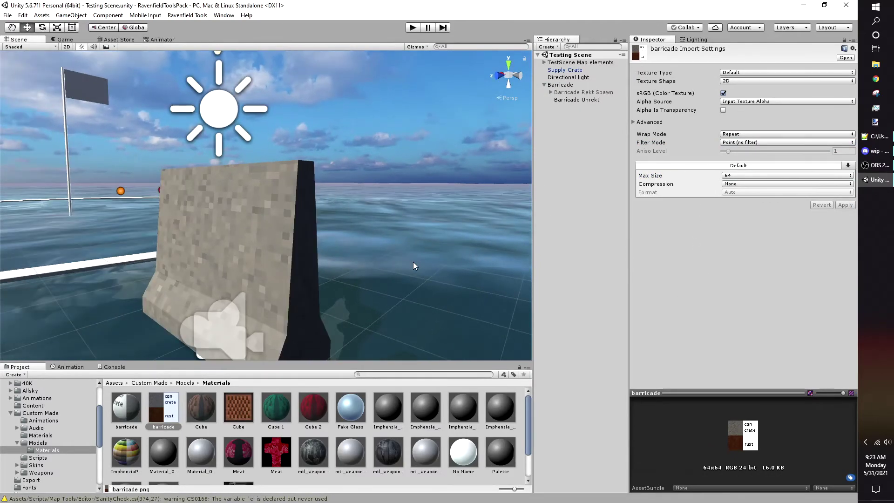
key(ctrl+b)
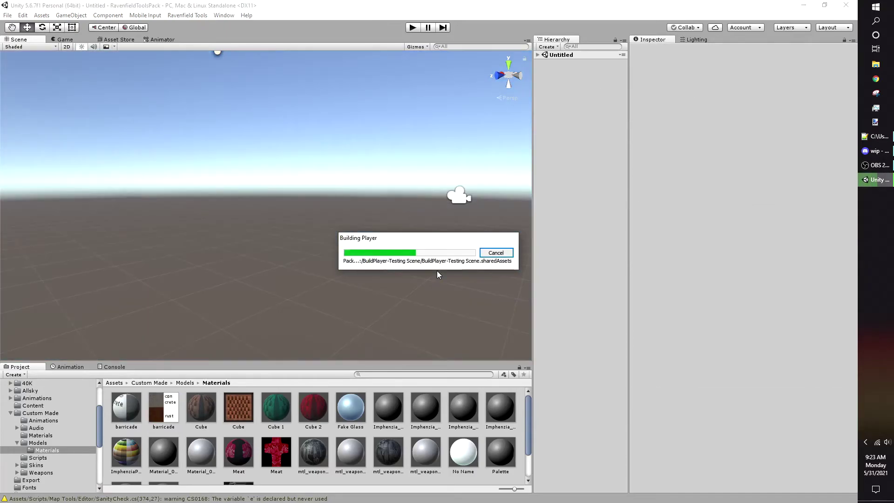